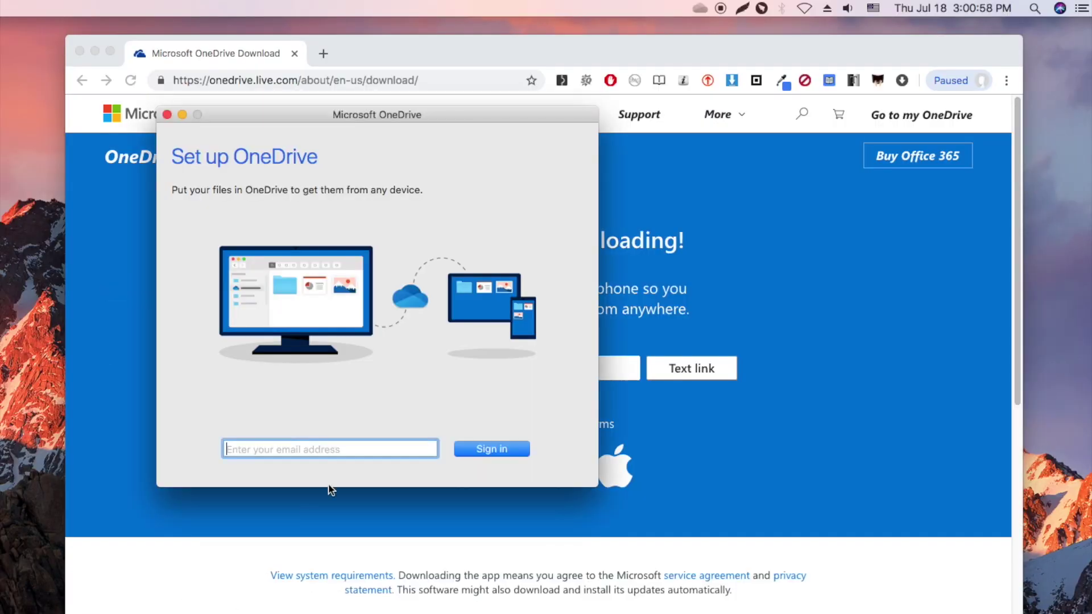
- Enter the account email in OneDrive's Set up OneDrive sign-in field
type("sd")
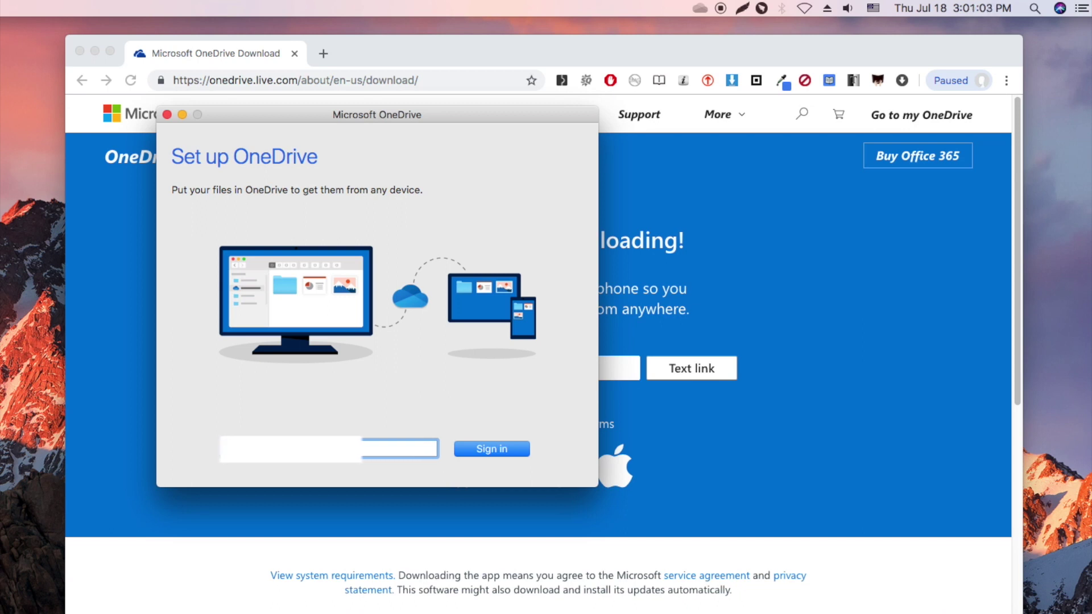
- Sign in to OneDrive with the account email and password
left_click(491, 450)
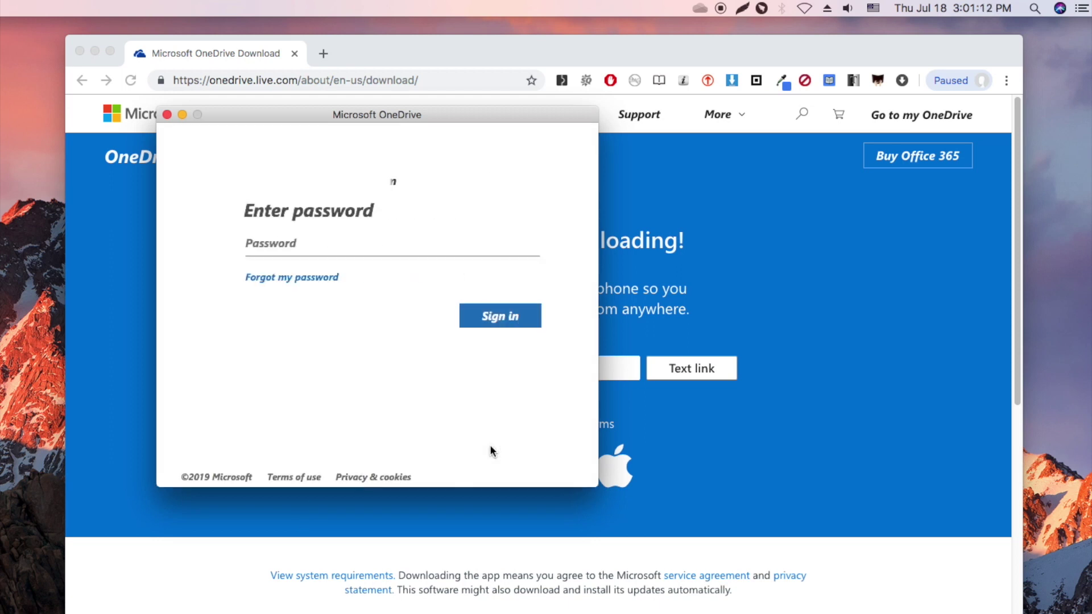
type("••")
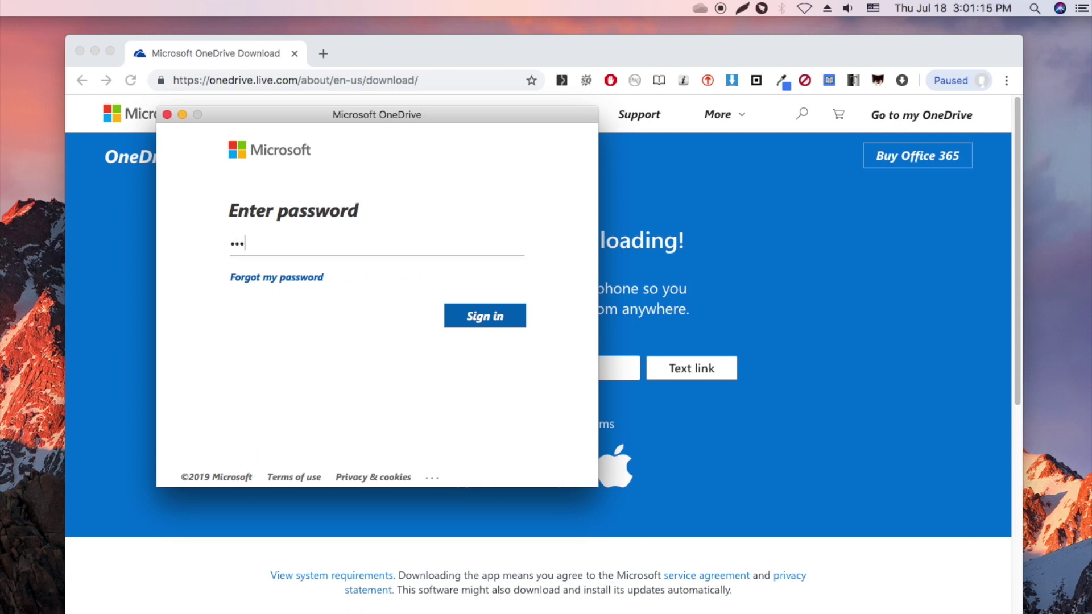
type("••••••")
type("••")
left_click(496, 315)
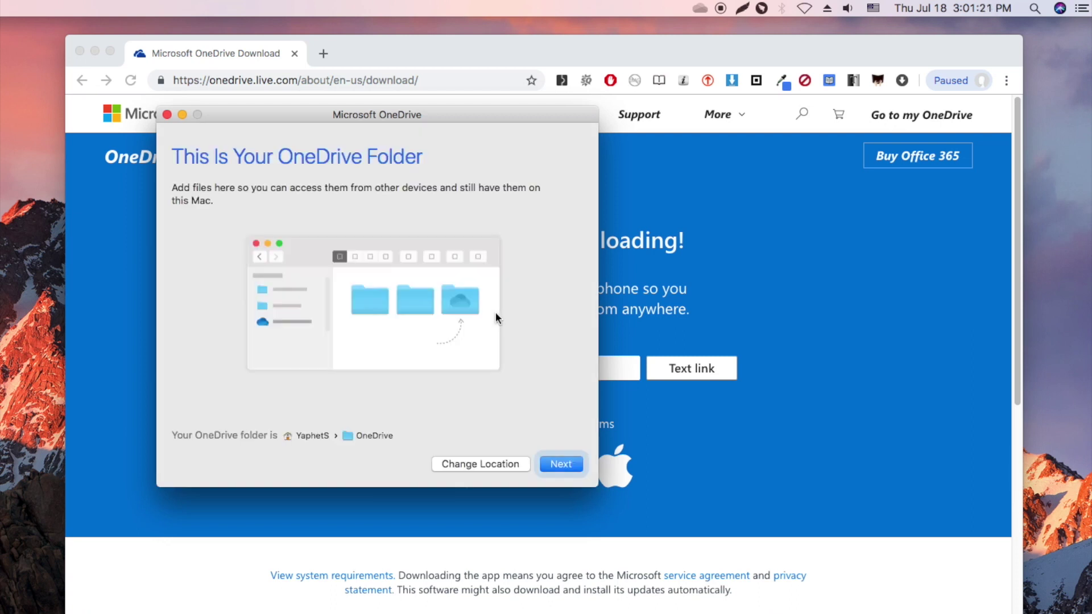
- Keep the default folder location, sync all files and folders, and open the local OneDrive folder
left_click(557, 465)
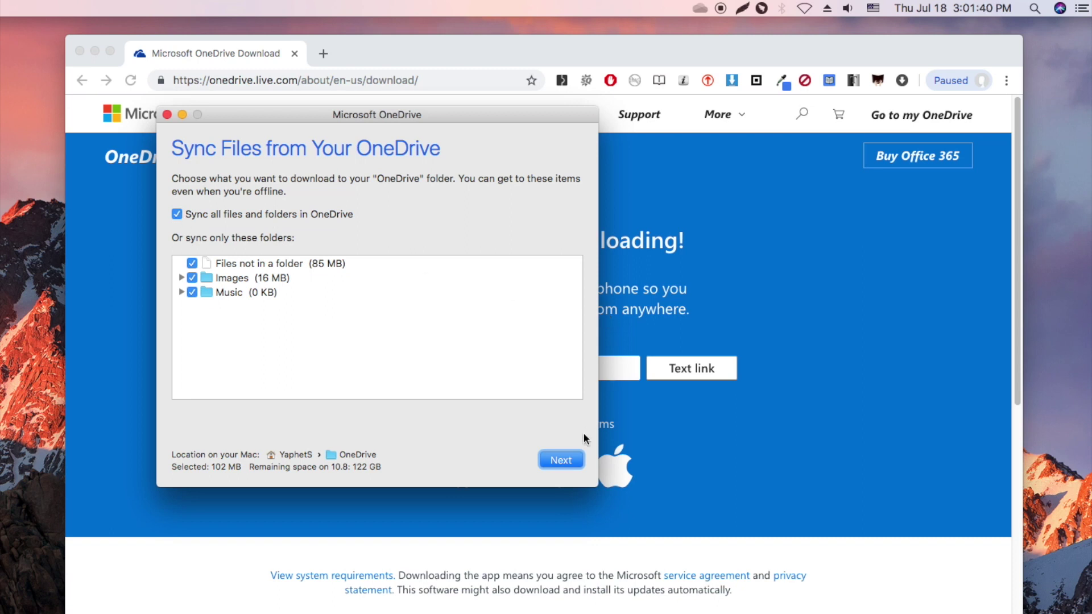
left_click(562, 464)
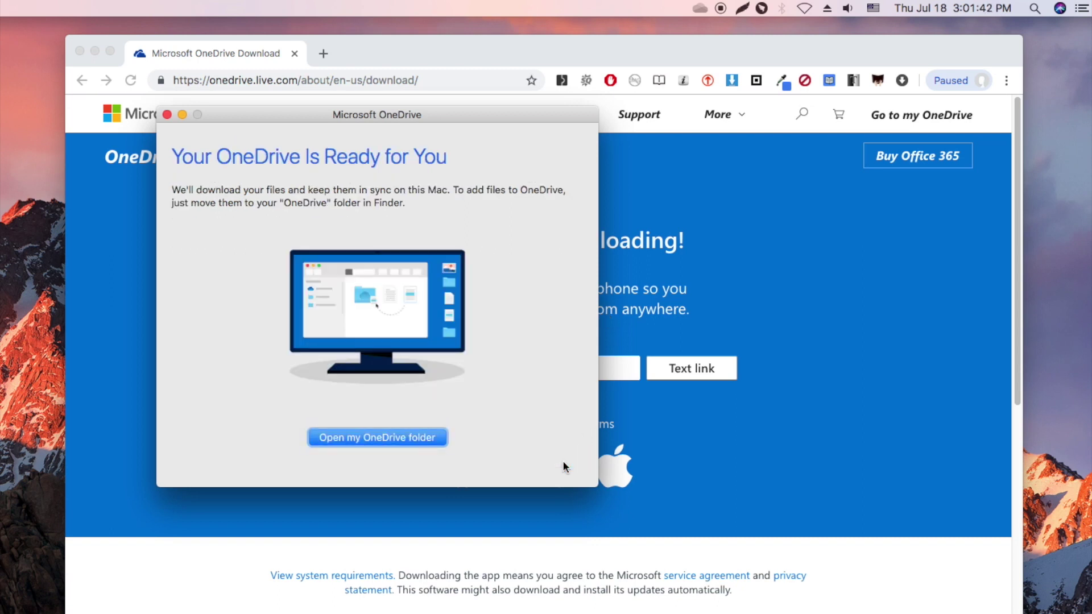
left_click(411, 435)
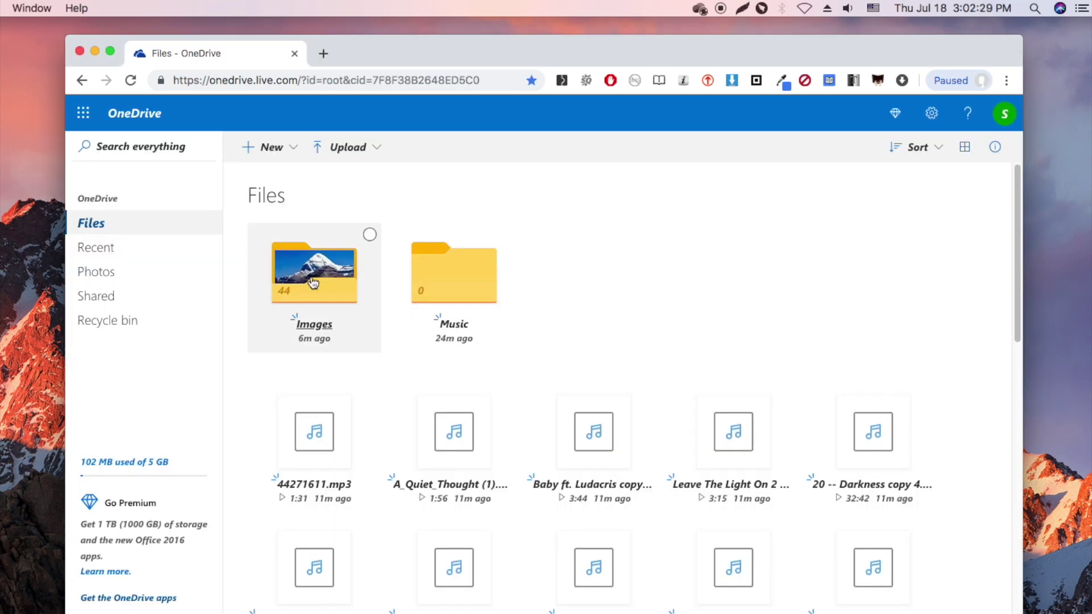
- Browse the contents of the online Images folder
left_click(312, 282)
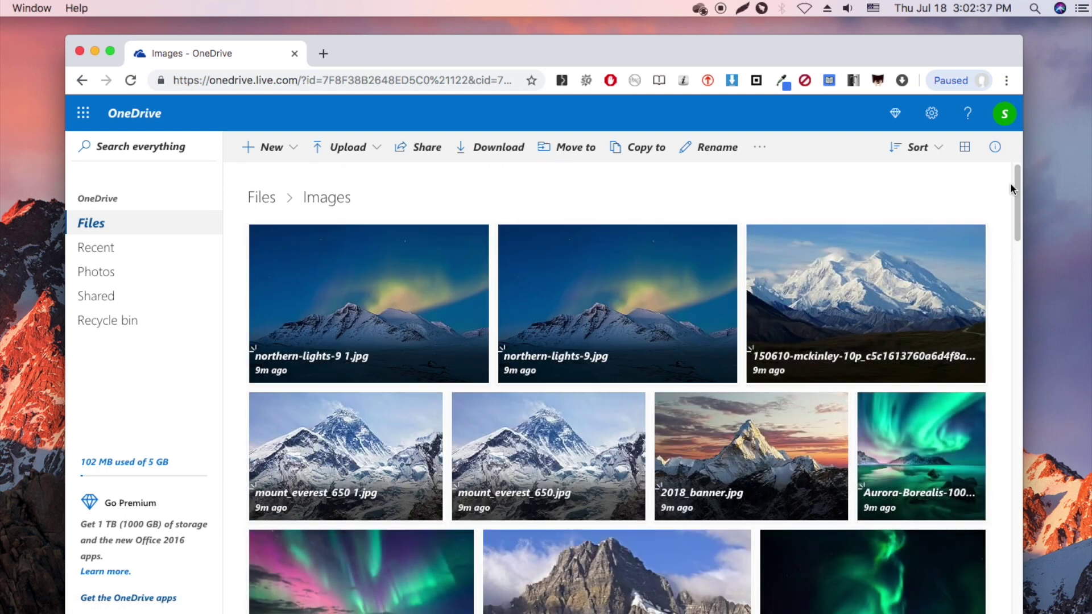
mouse_move(1019, 179)
left_mouse_down()
mouse_move(1018, 404)
mouse_move(1033, 560)
left_mouse_up()
left_click_drag(1035, 566, 1060, 138)
- Return to the top-level Files list and scroll through all root files
left_click(252, 200)
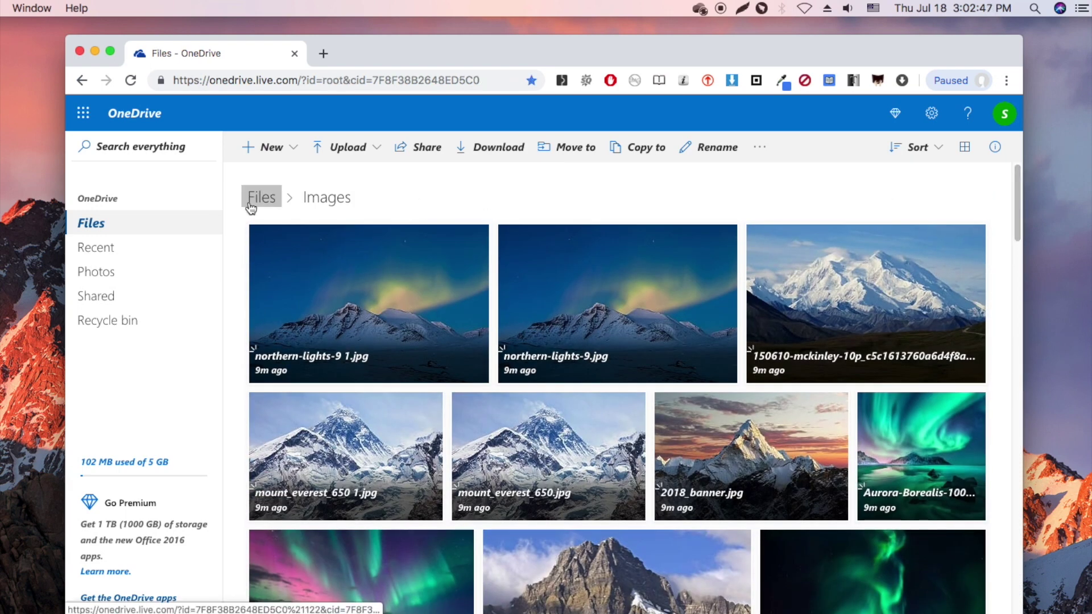
scroll(712, 295, "down", 2)
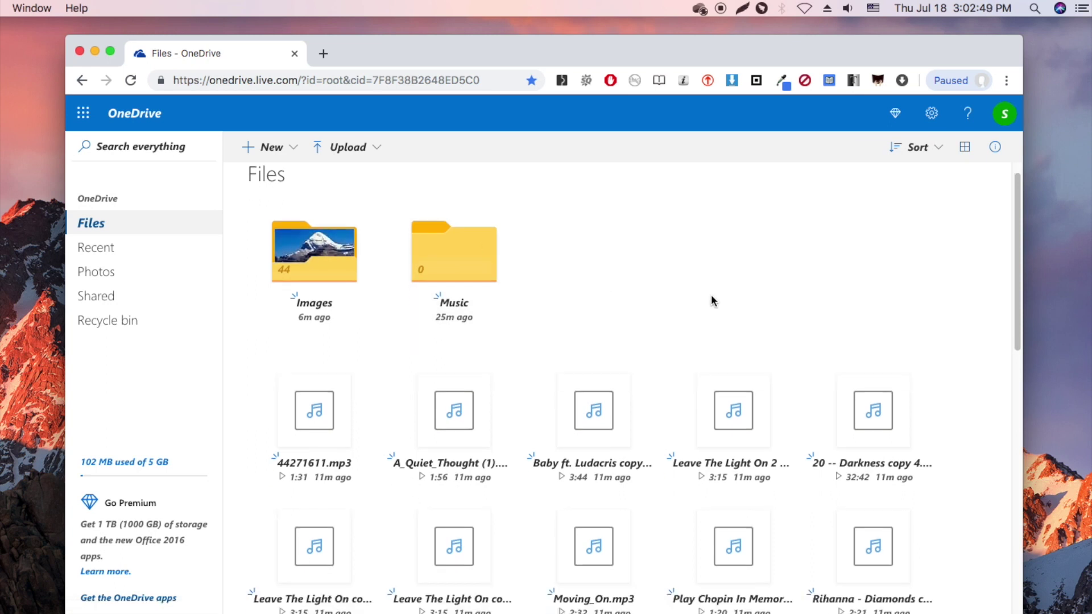
scroll(976, 245, "down", 5)
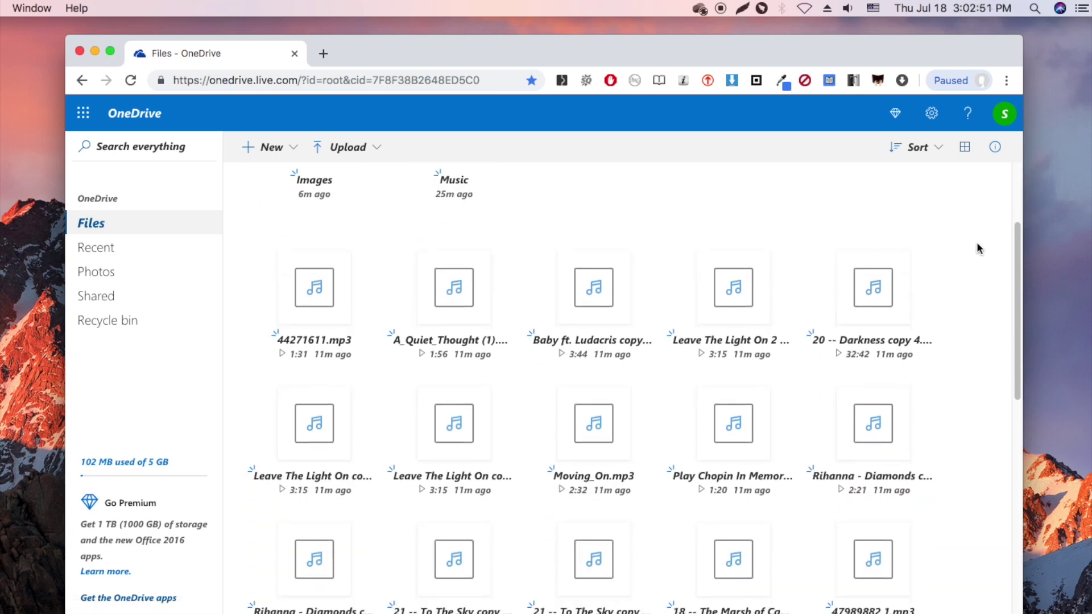
scroll(977, 248, "down", 5)
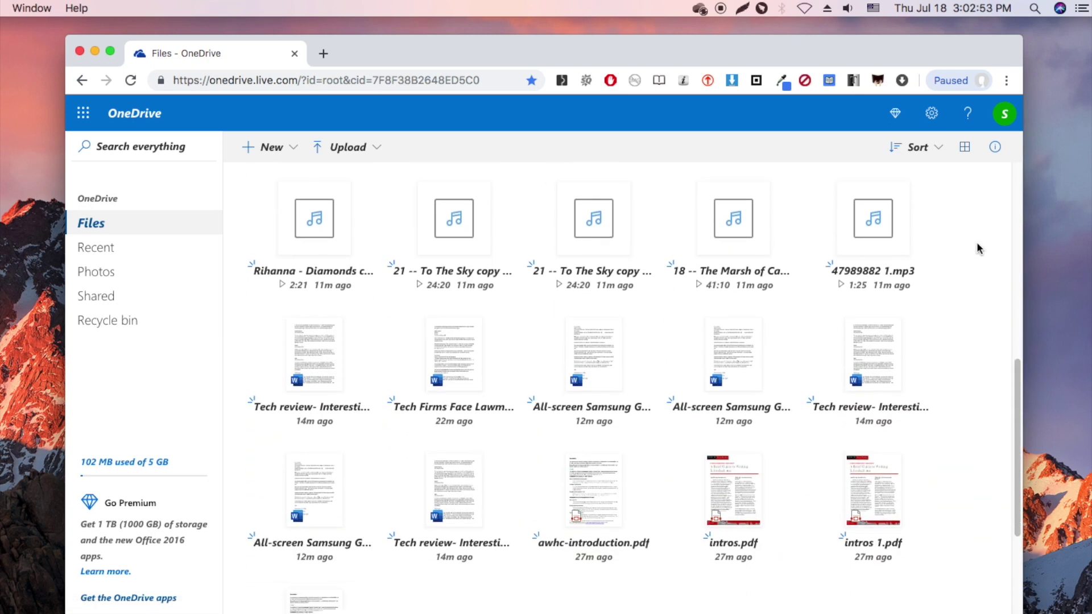
scroll(976, 248, "down", 3)
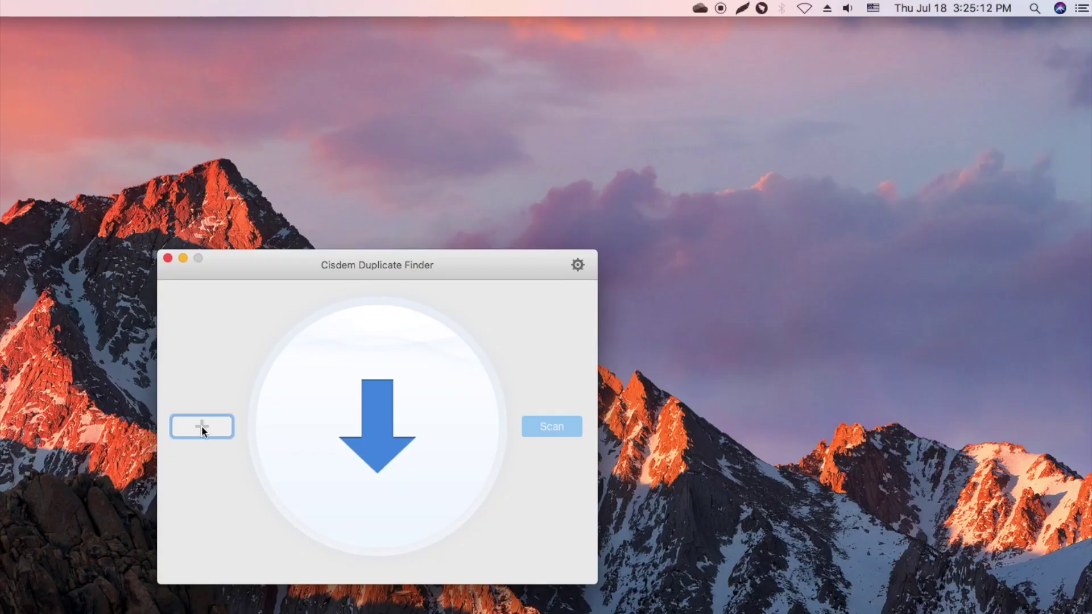
- Add the OneDrive folder as the scan location and scan it for duplicates
left_click(202, 427)
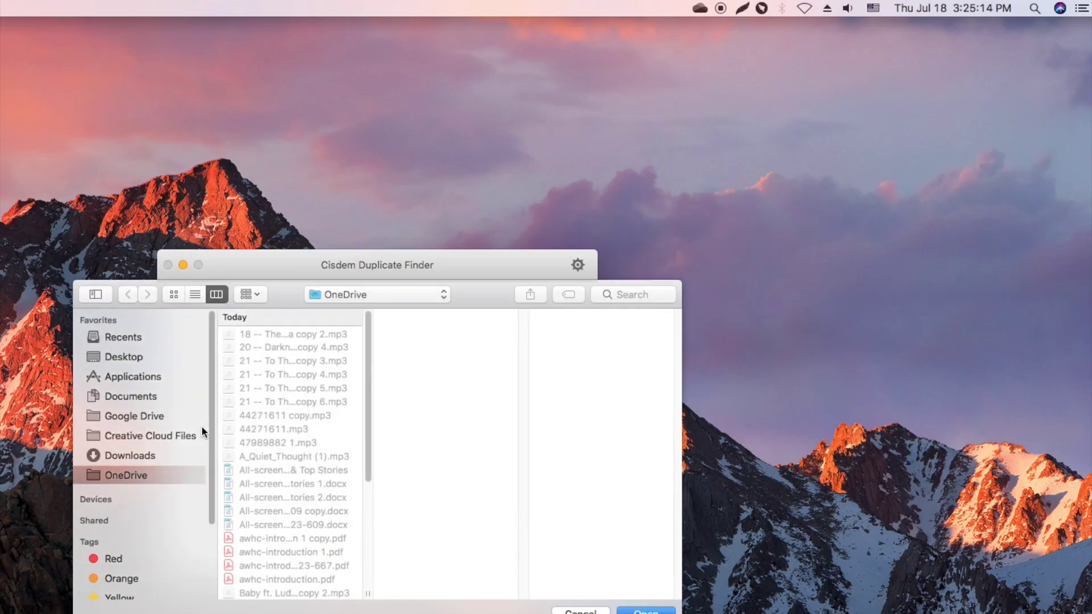
key("Return")
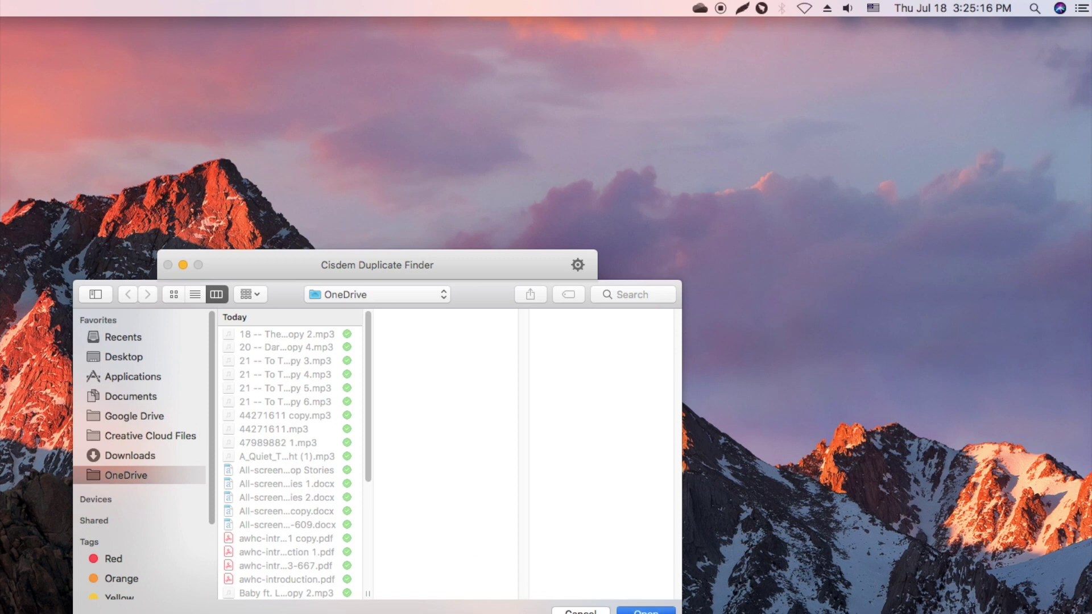
left_click(554, 427)
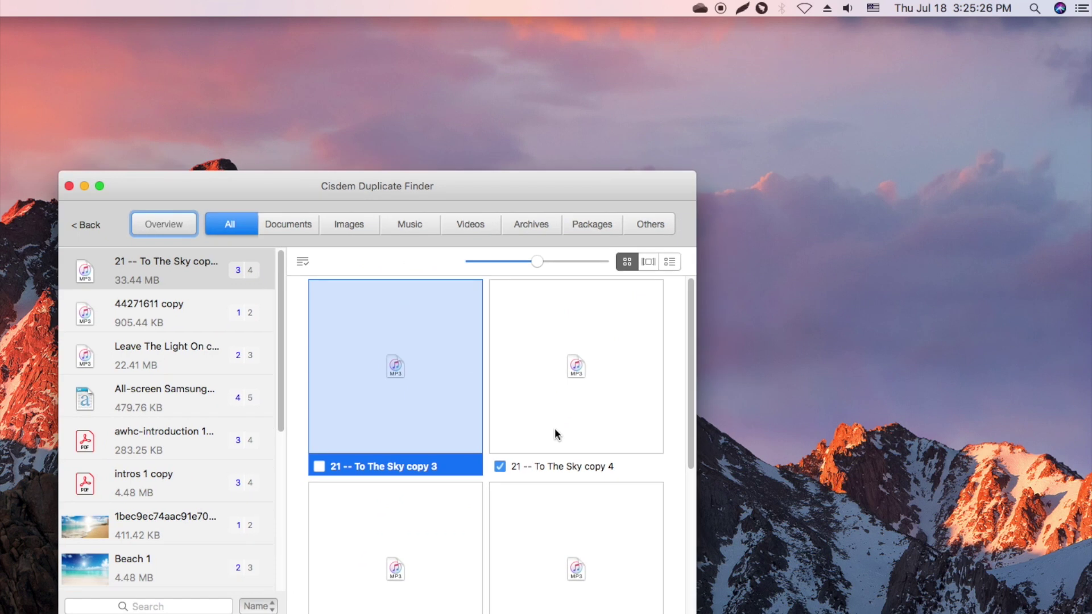
- Check the duplicate-size overview chart by category, then scroll the All duplicates list
left_click(179, 226)
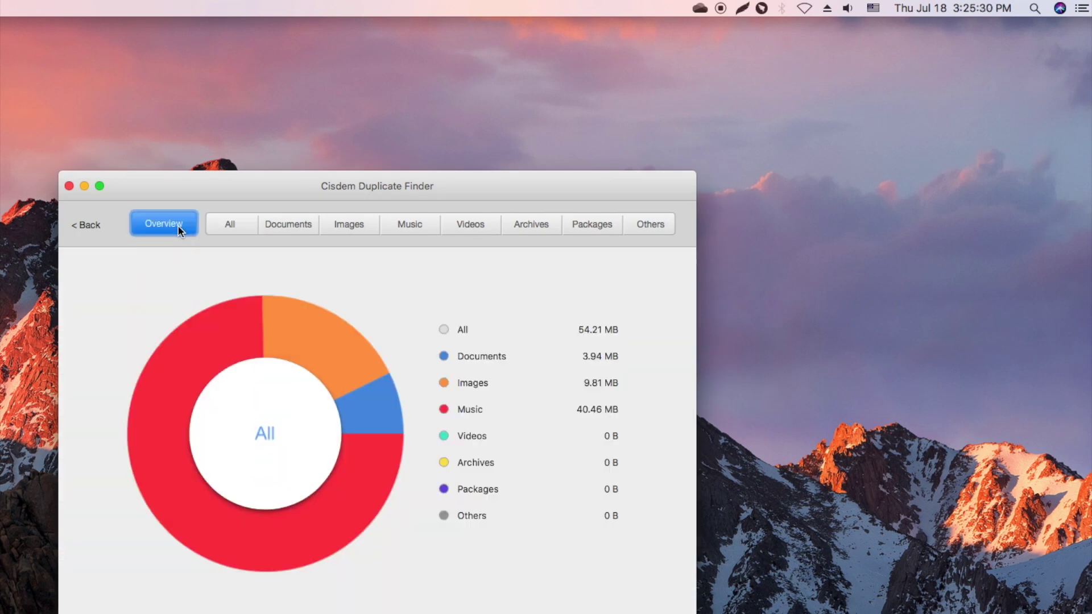
left_click(226, 225)
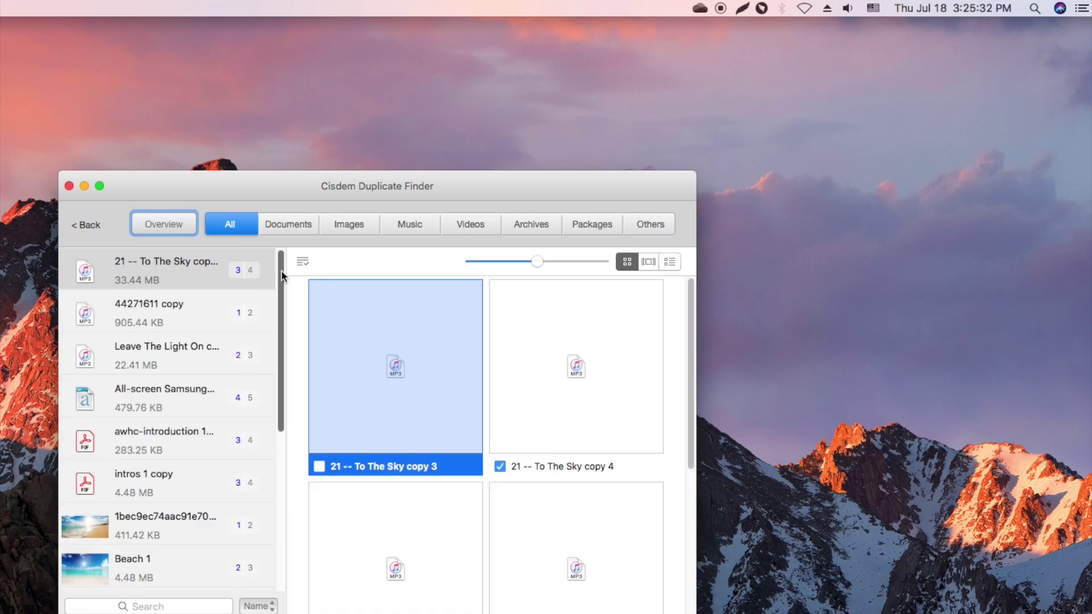
left_click_drag(283, 275, 284, 443)
left_click_drag(285, 486, 283, 260)
- Filter results to duplicate images, enlarge the window, and view the Beach 1 copies
left_click(343, 227)
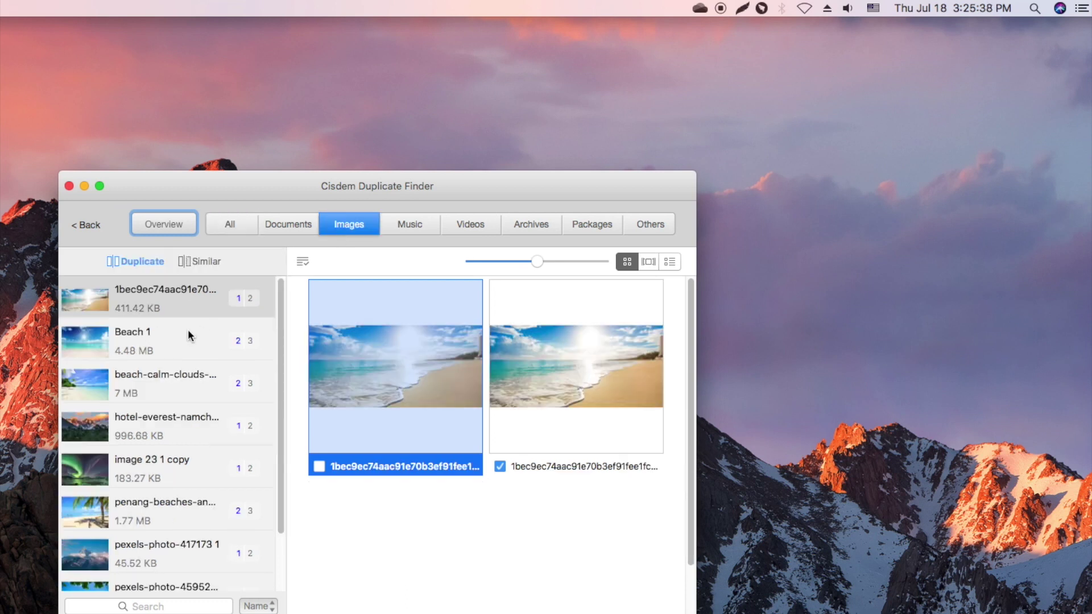
left_click_drag(696, 171, 876, 138)
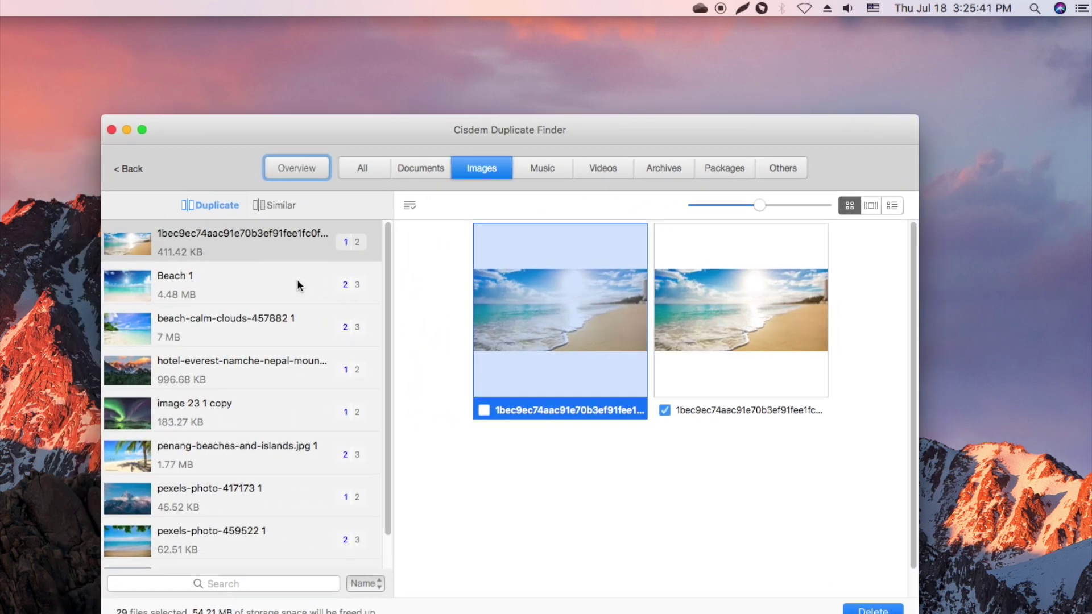
left_click(298, 284)
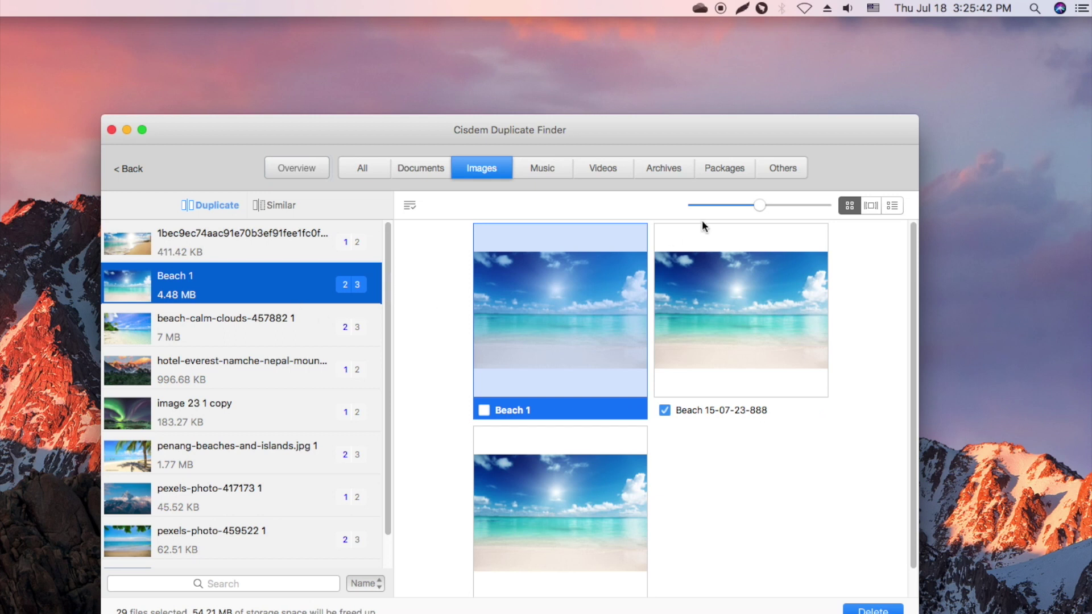
left_click_drag(759, 207, 777, 207)
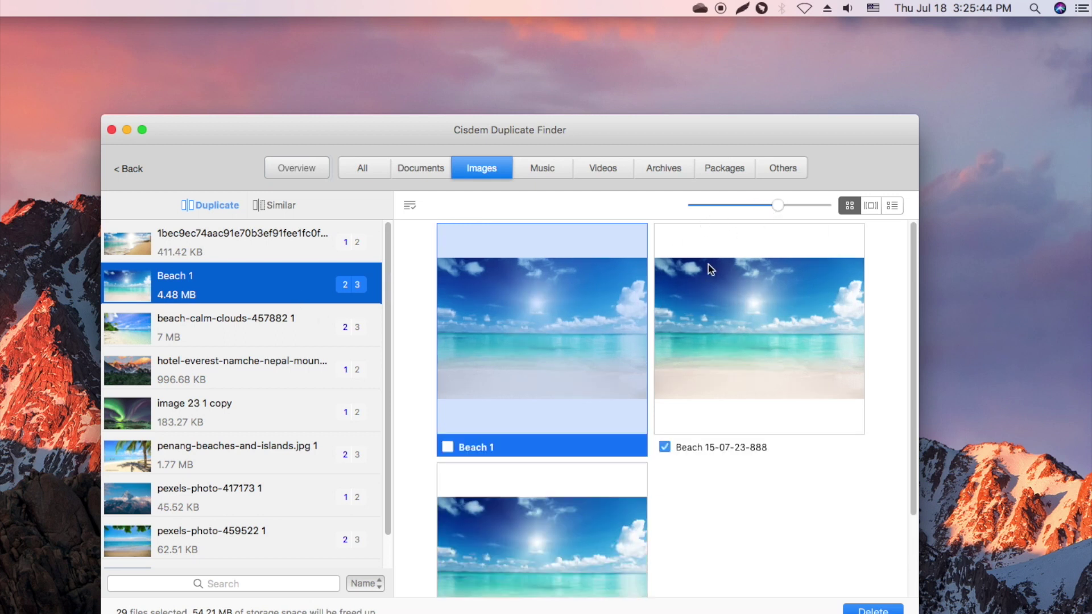
- Compare the Everest photo copies in preview, then check their size, resolution and paths
key("Down")
key("Down")
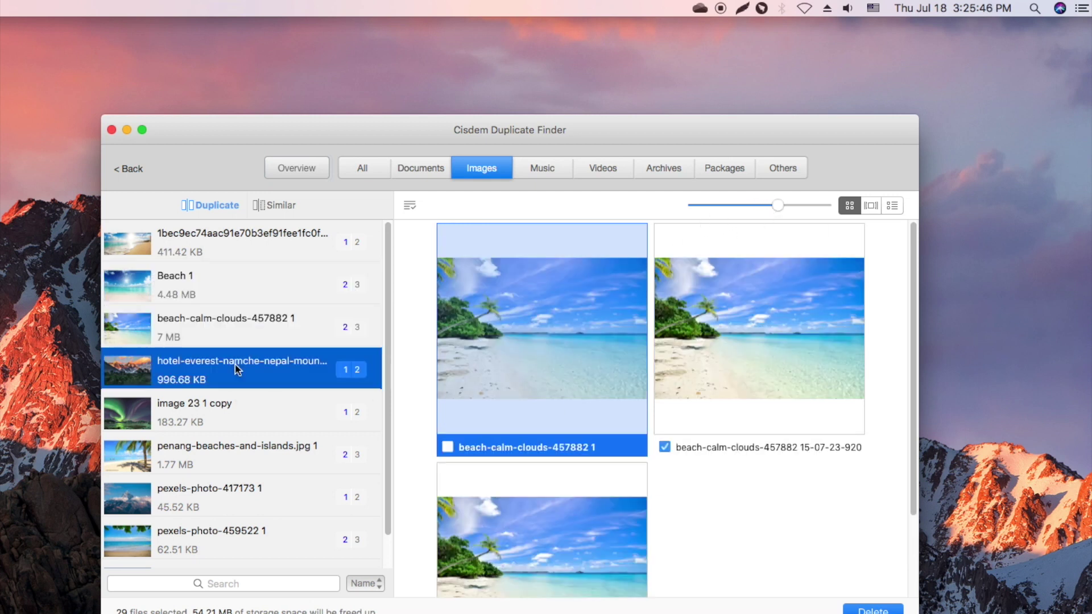
left_click(870, 206)
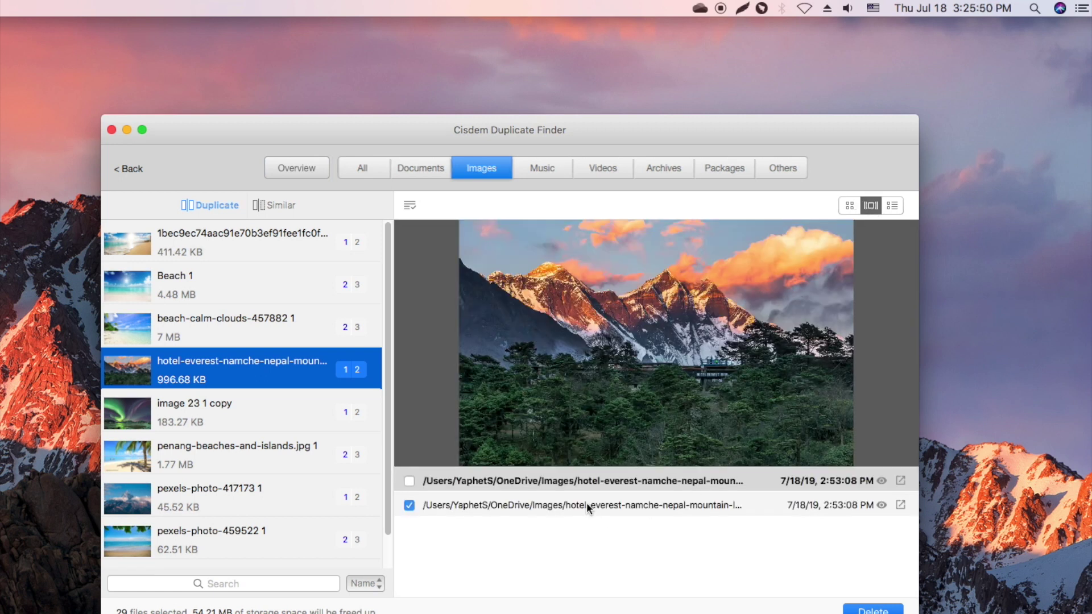
left_click(586, 503)
left_click(583, 481)
left_click(891, 205)
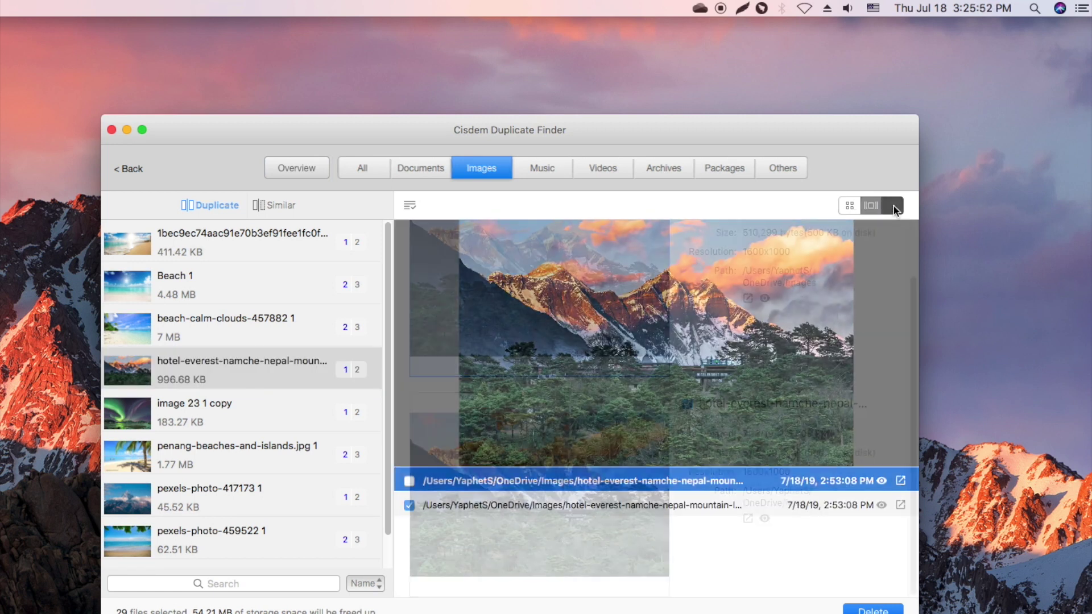
scroll(707, 360, "up", 2)
scroll(706, 364, "down", 2)
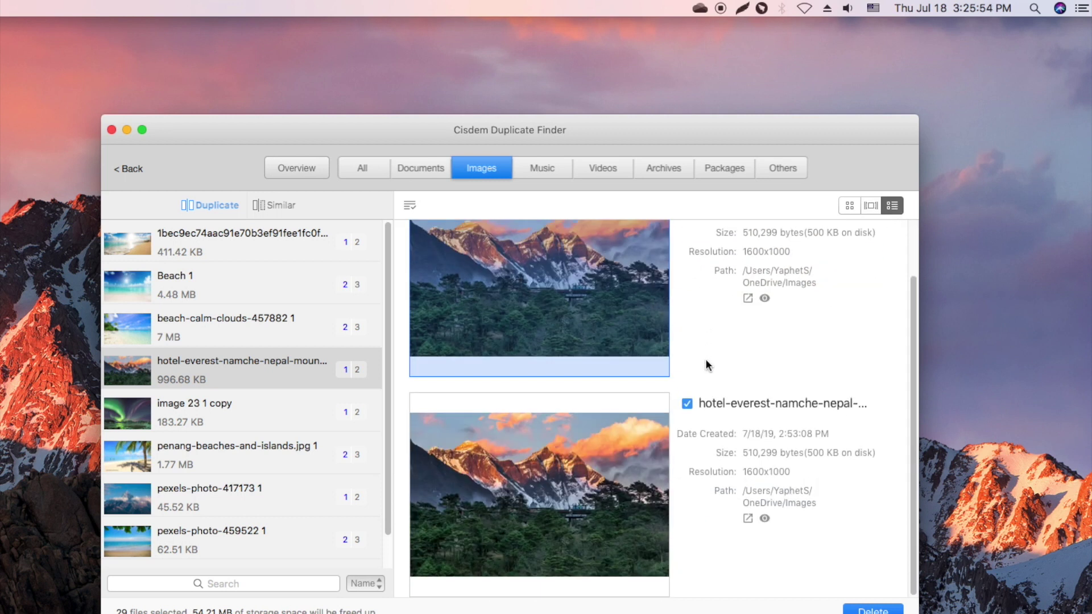
- Preview the duplicate Samsung Galaxy A80 article text in the Documents results
left_click(420, 174)
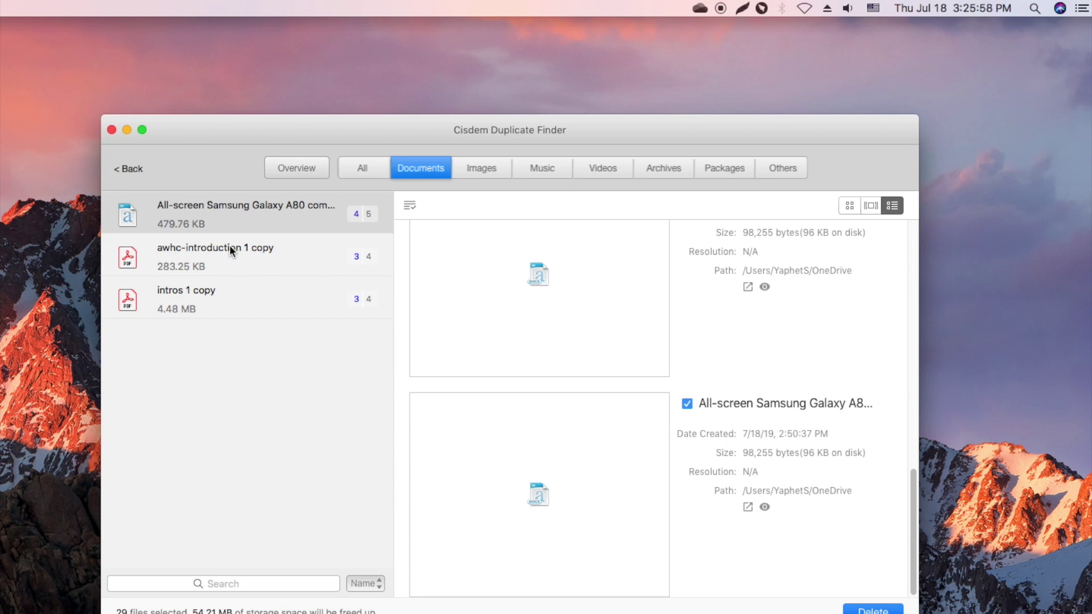
left_click(869, 206)
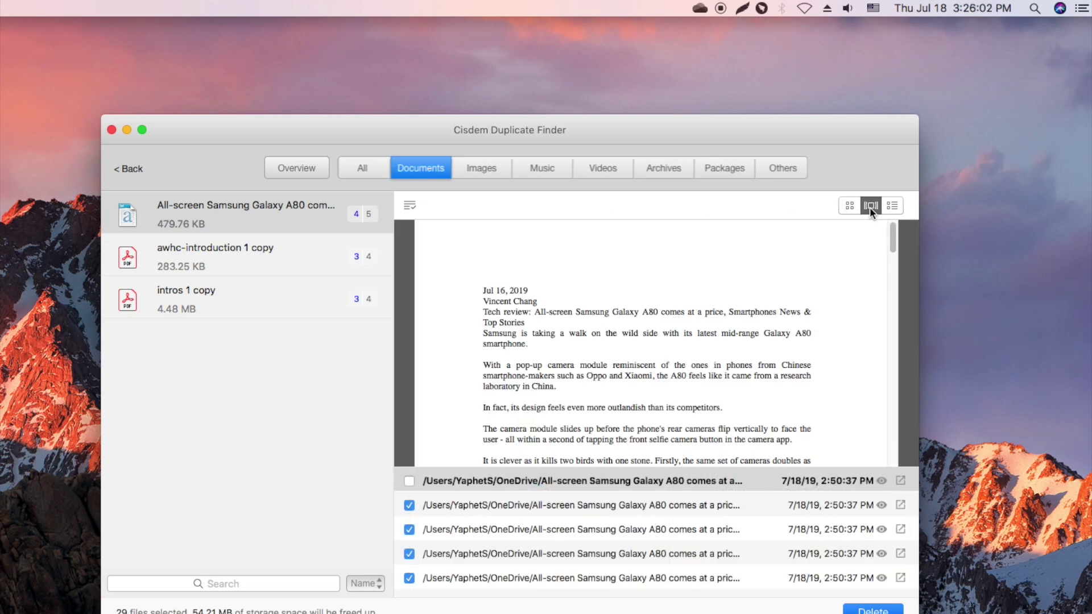
scroll(590, 364, "down", 2)
scroll(591, 364, "down", 5)
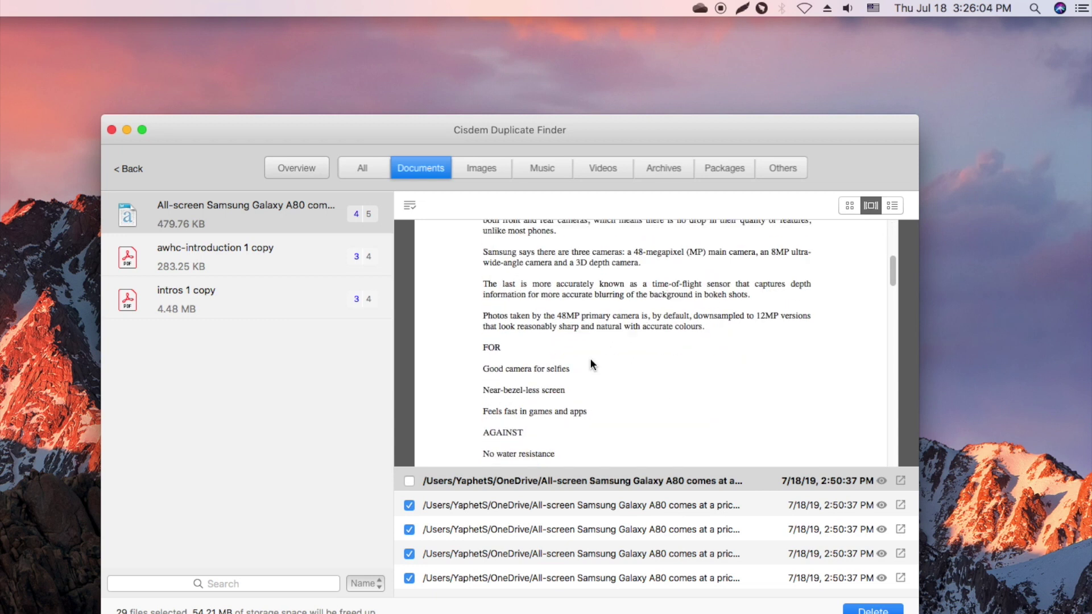
- Read through the awhc-introduction 1 copy PDF duplicates, then show the music duplicates
left_click(233, 255)
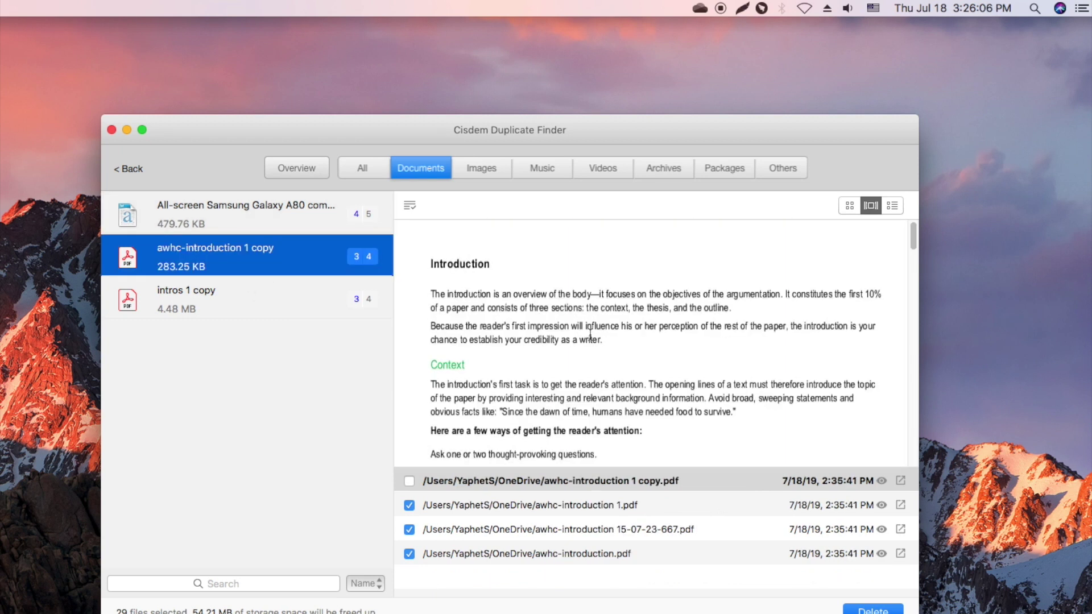
scroll(590, 335, "down", 2)
scroll(590, 335, "down", 3)
scroll(590, 335, "down", 2)
scroll(590, 336, "down", 3)
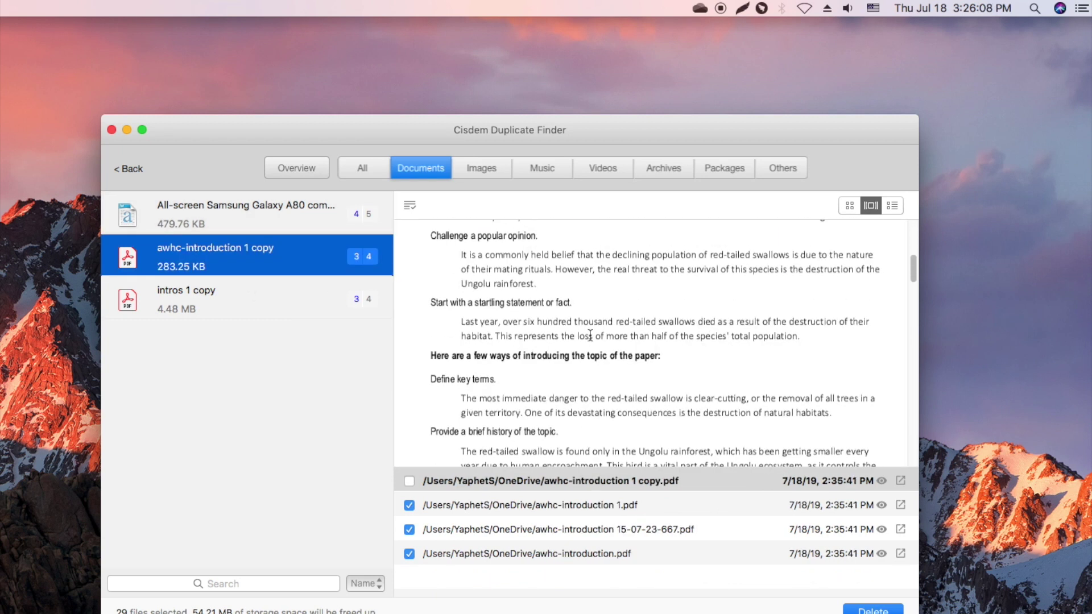
scroll(590, 335, "down", 1)
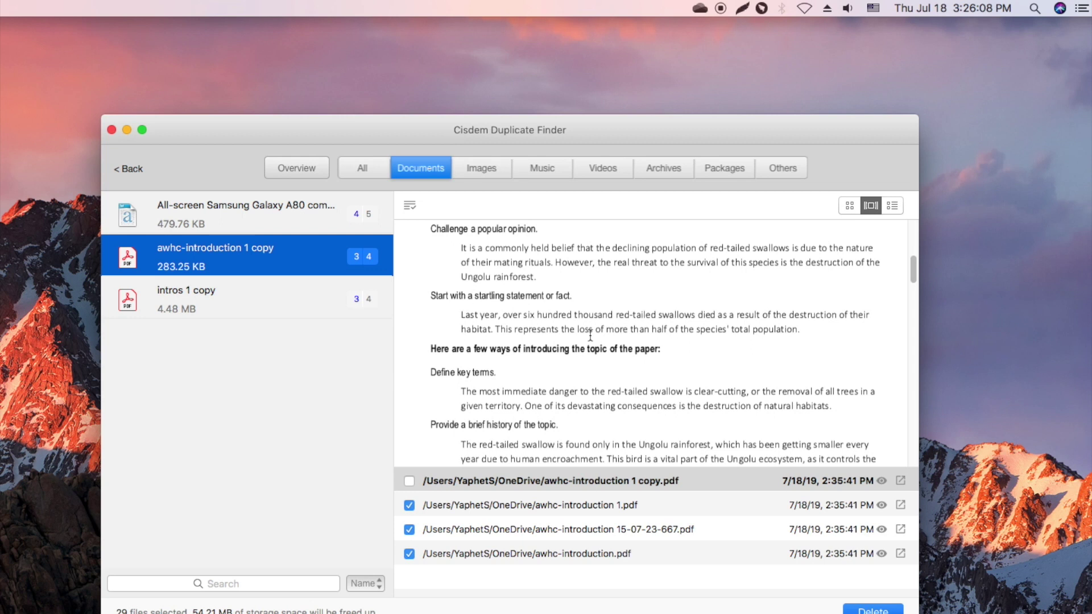
left_click(546, 170)
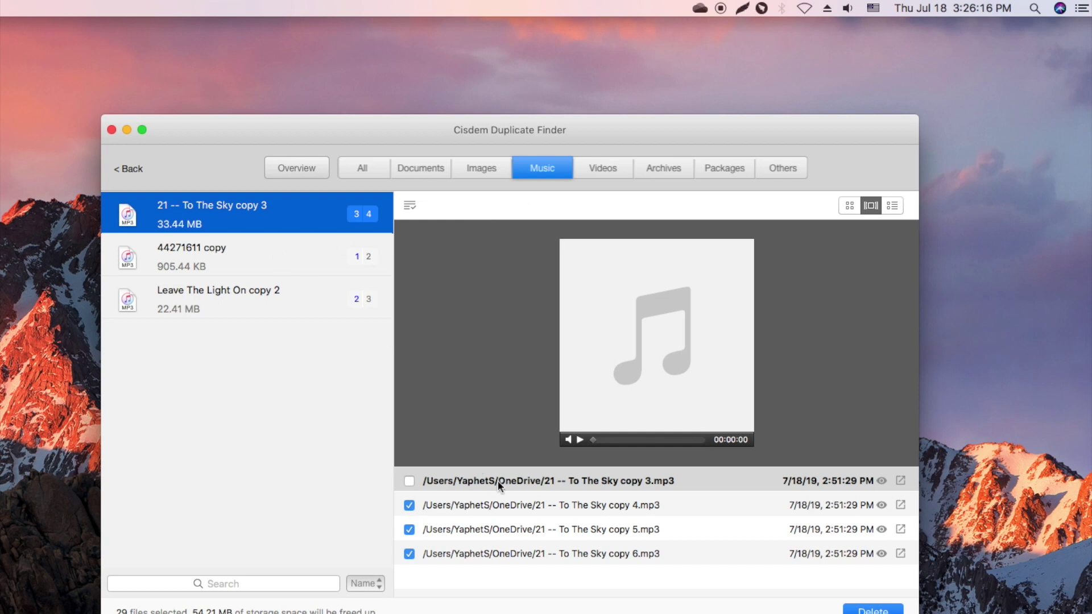
- Play the duplicate song, view music as thumbnails, and return to image duplicates
left_click(580, 440)
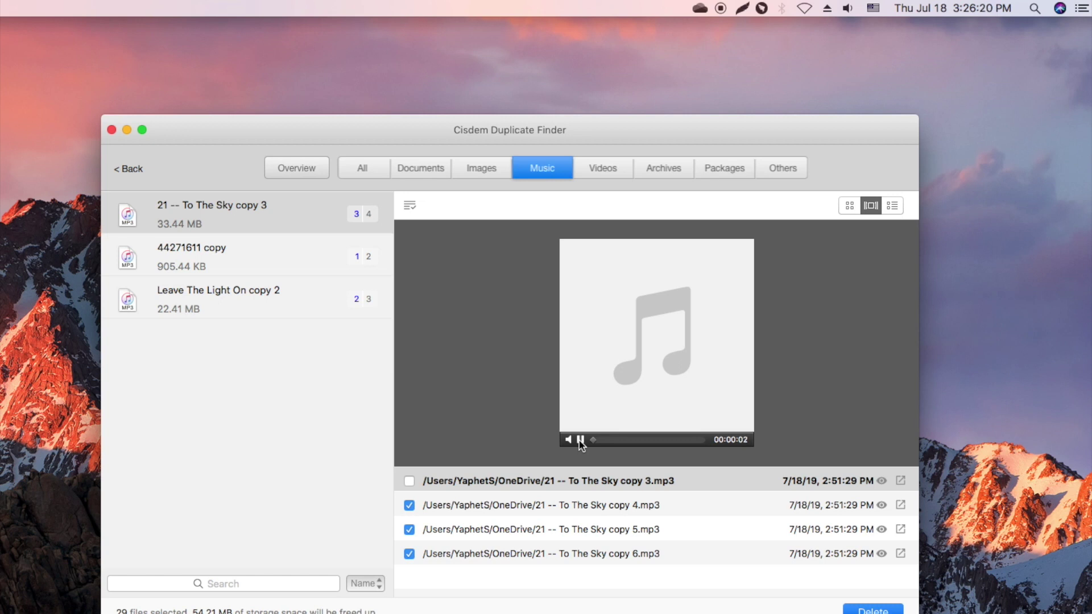
left_click(847, 207)
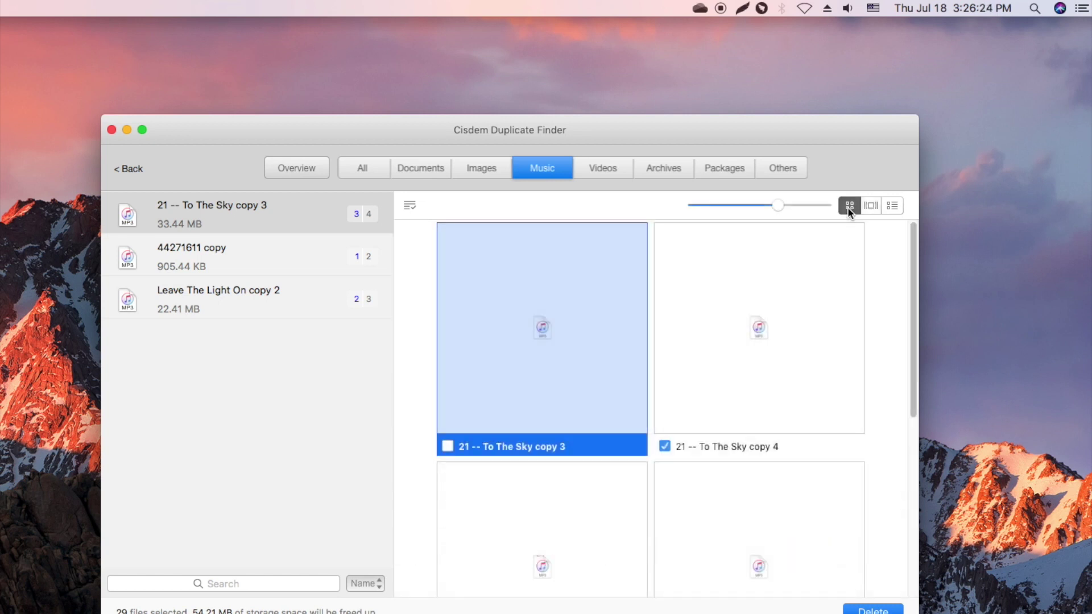
left_click(481, 171)
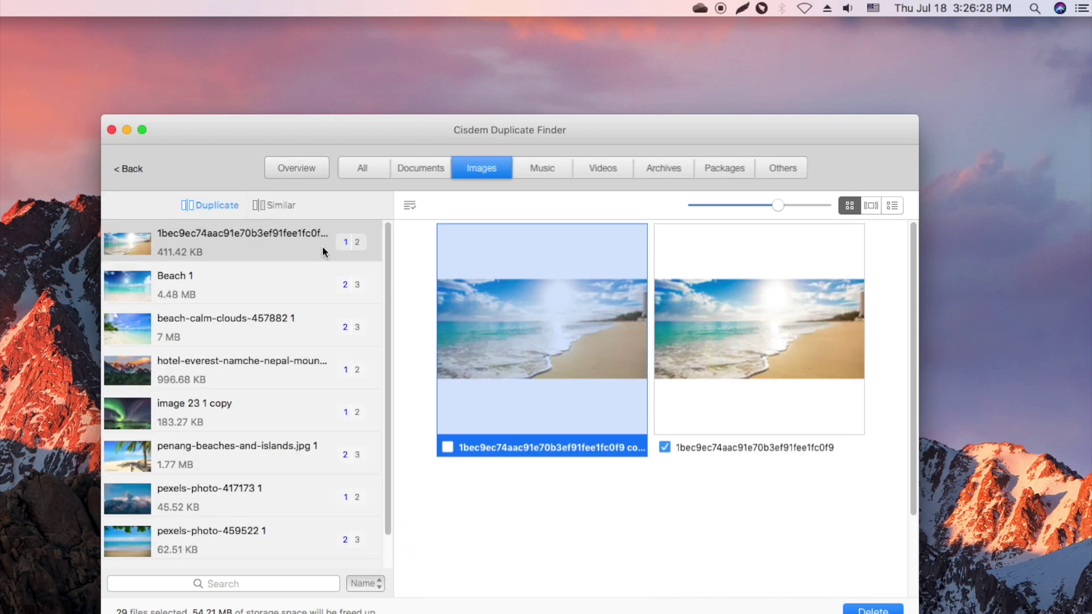
- Compare the Beach 1, beach-calm-clouds-457882 1 and pexels-photo-417173 1 duplicate groups
left_click(196, 293)
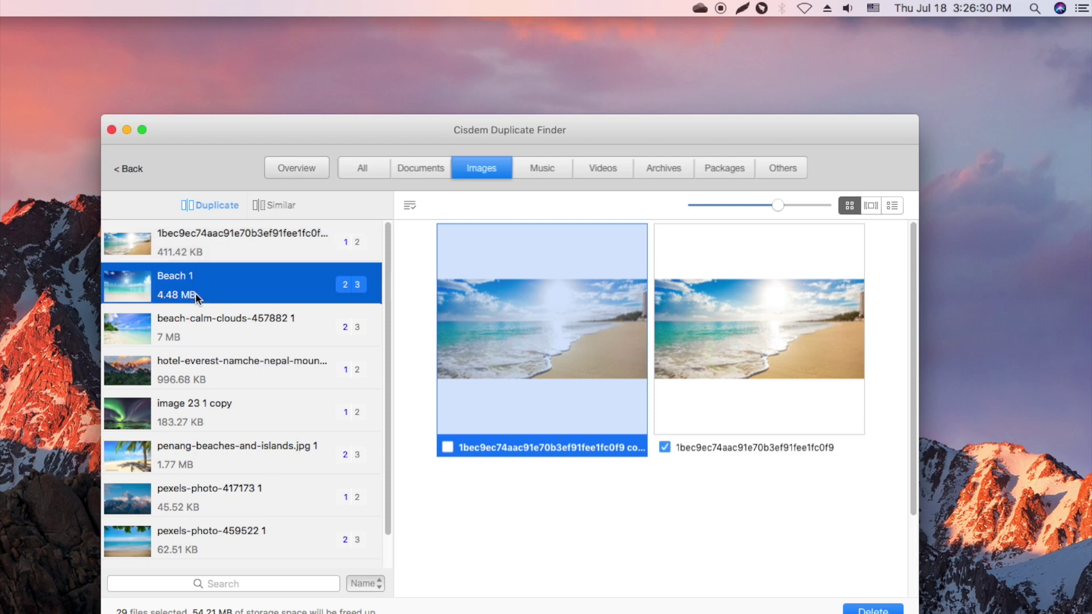
left_click(219, 336)
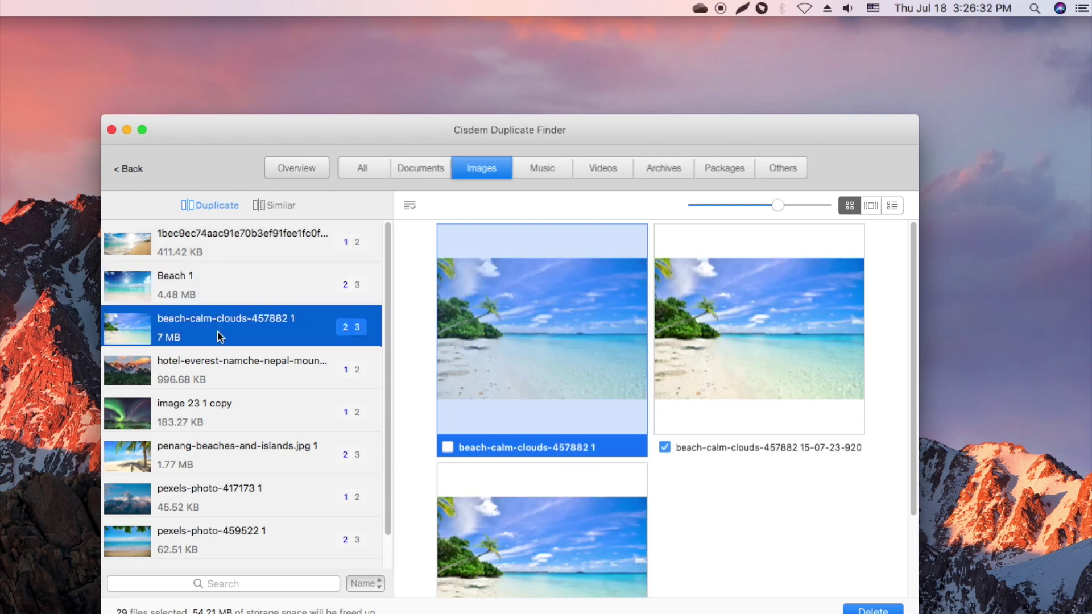
scroll(503, 404, "down", 4)
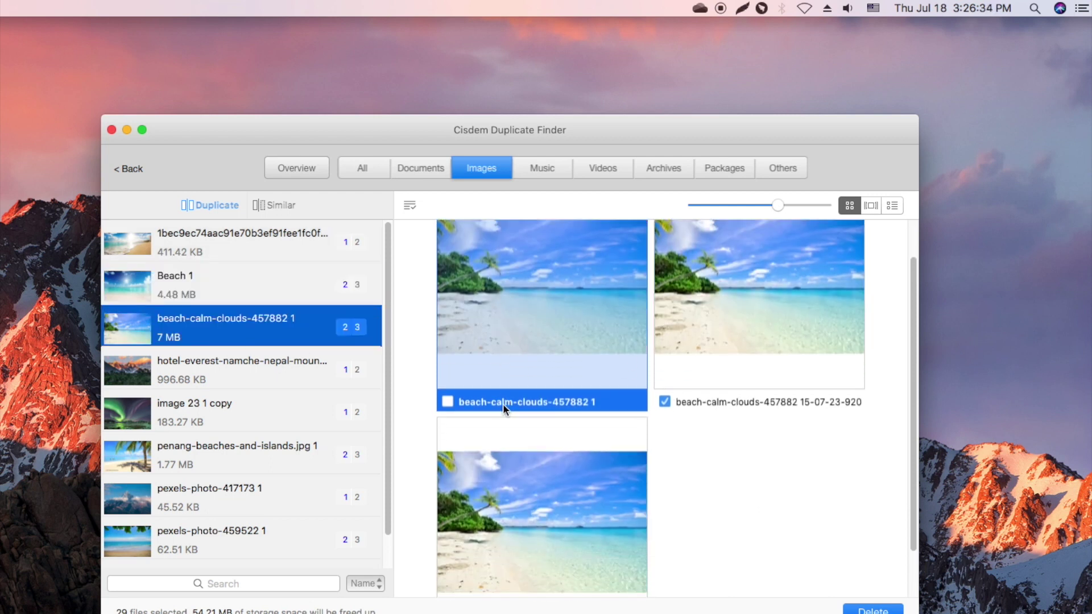
left_click(246, 493)
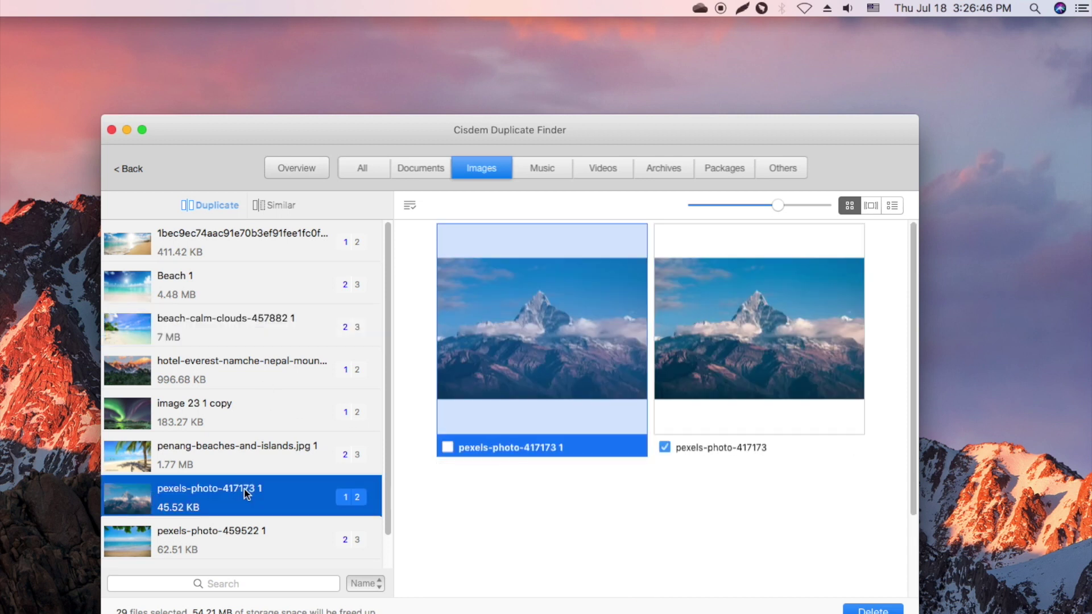
left_click(409, 205)
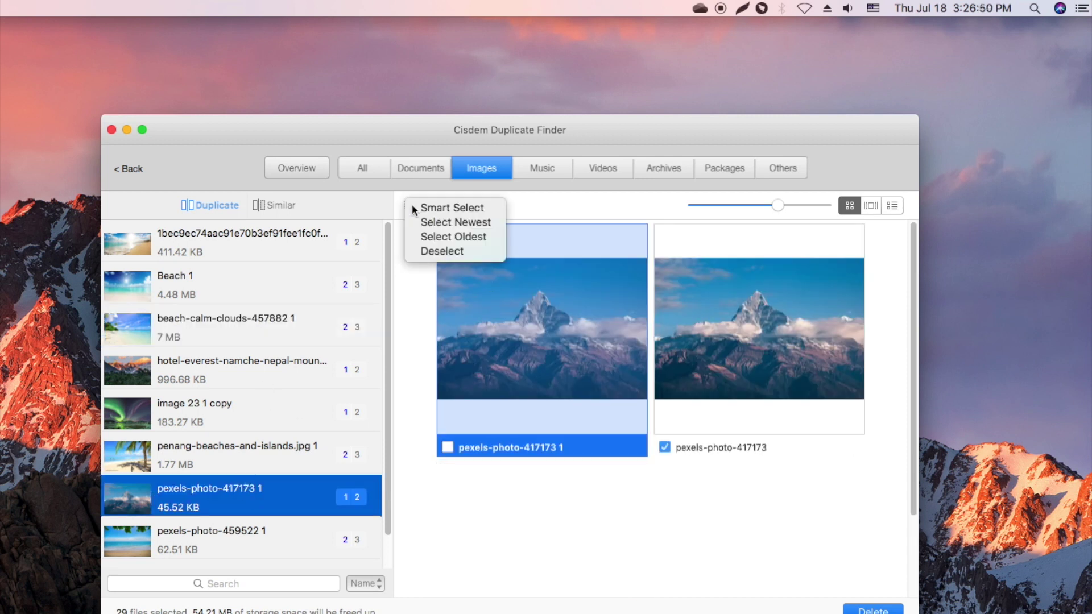
- Auto-select the oldest copy in each group and move the checked duplicates to Trash
left_click(409, 233)
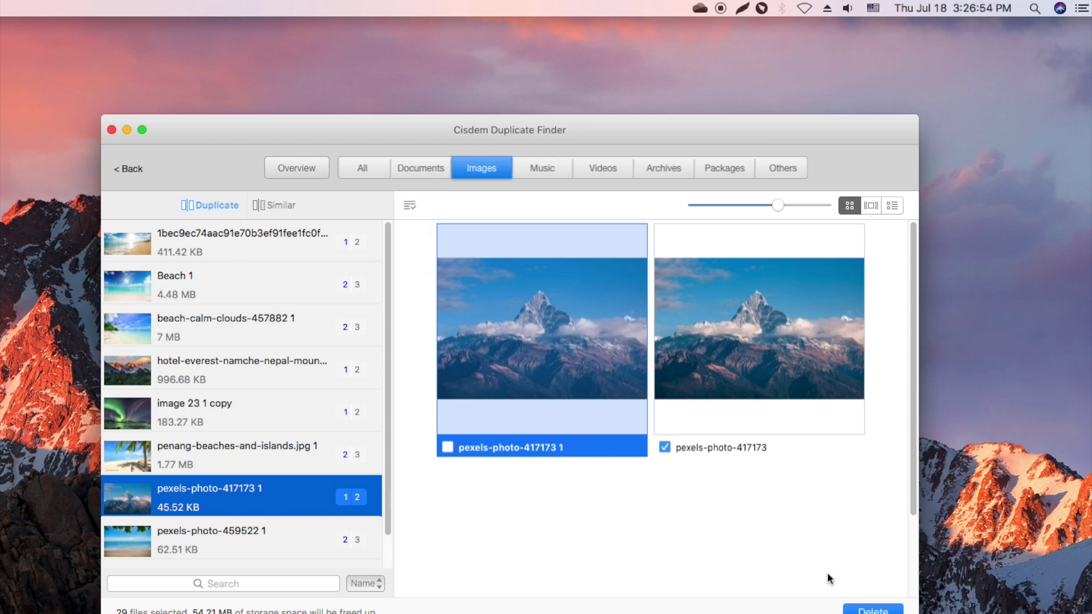
left_click(857, 610)
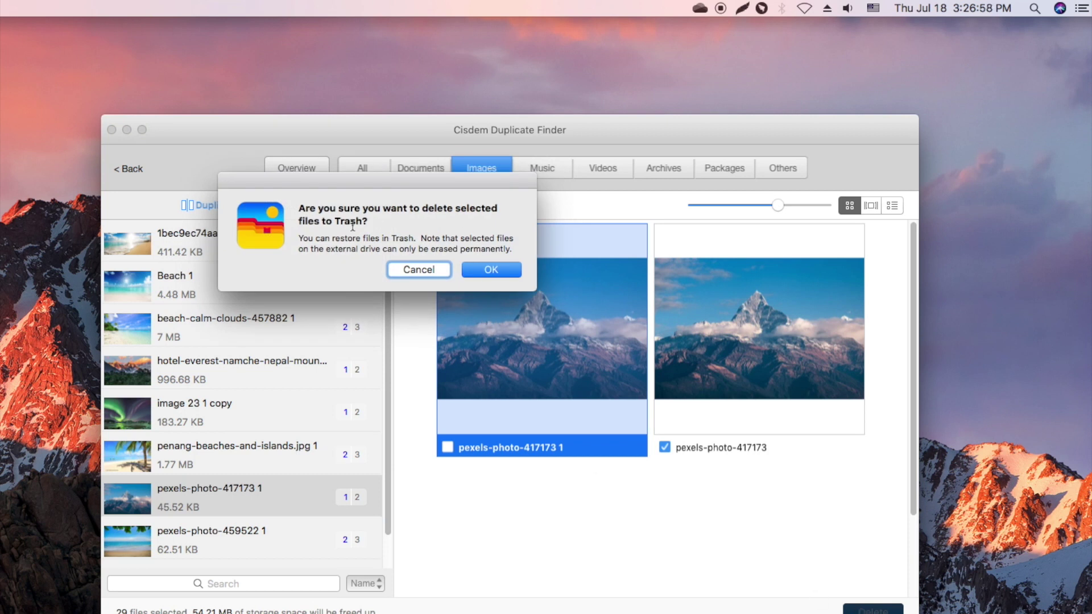
left_click(489, 271)
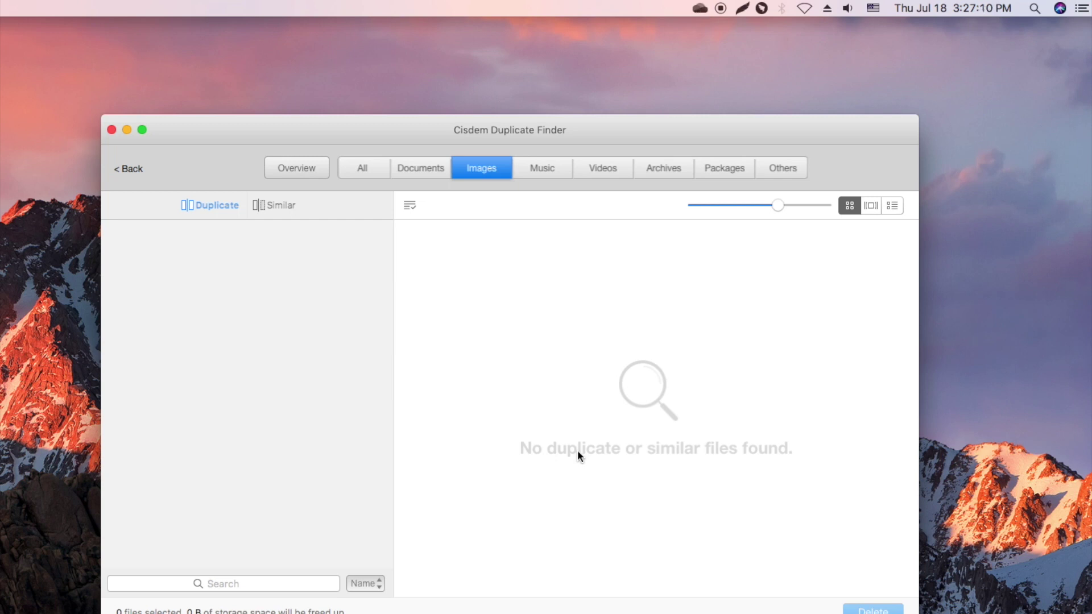
- Check OneDrive's recent activity for the 'Removed from OneDrive' entries
left_click(699, 9)
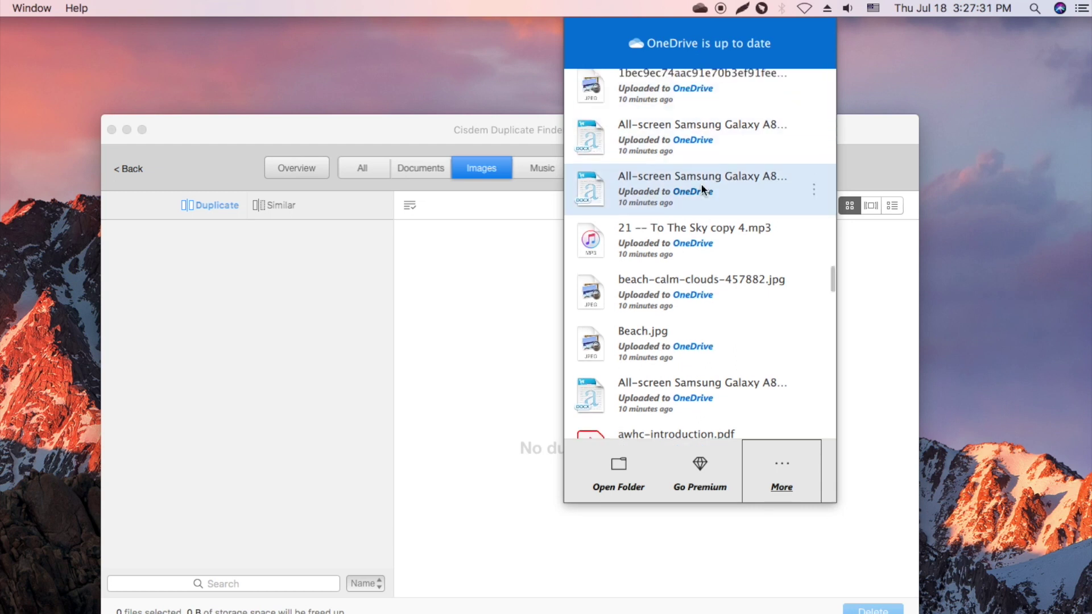
scroll(700, 183, "down", 5)
scroll(700, 183, "down", 5)
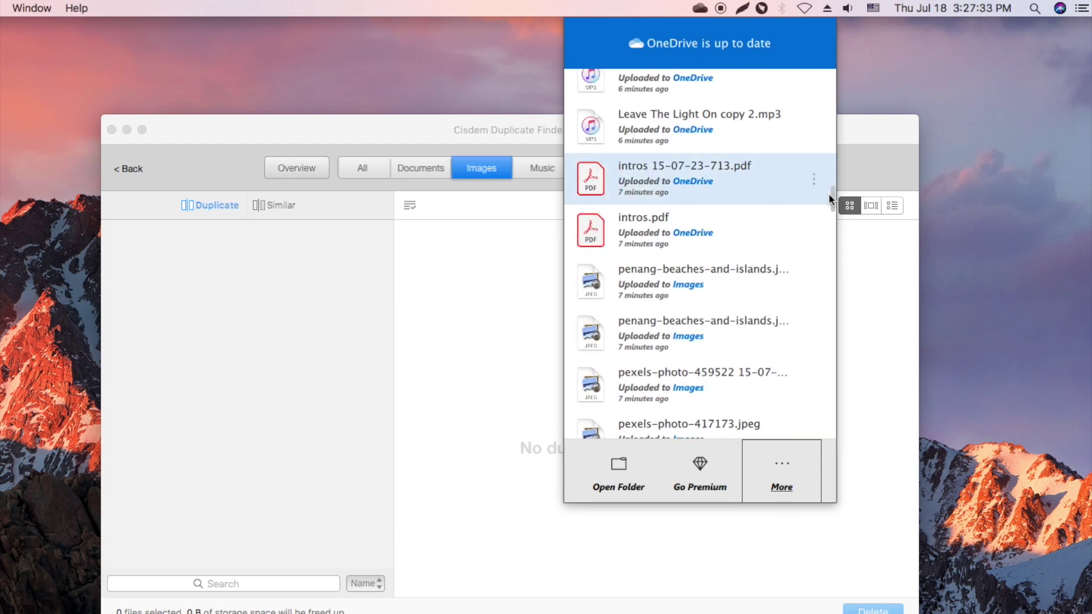
left_click_drag(830, 195, 837, 58)
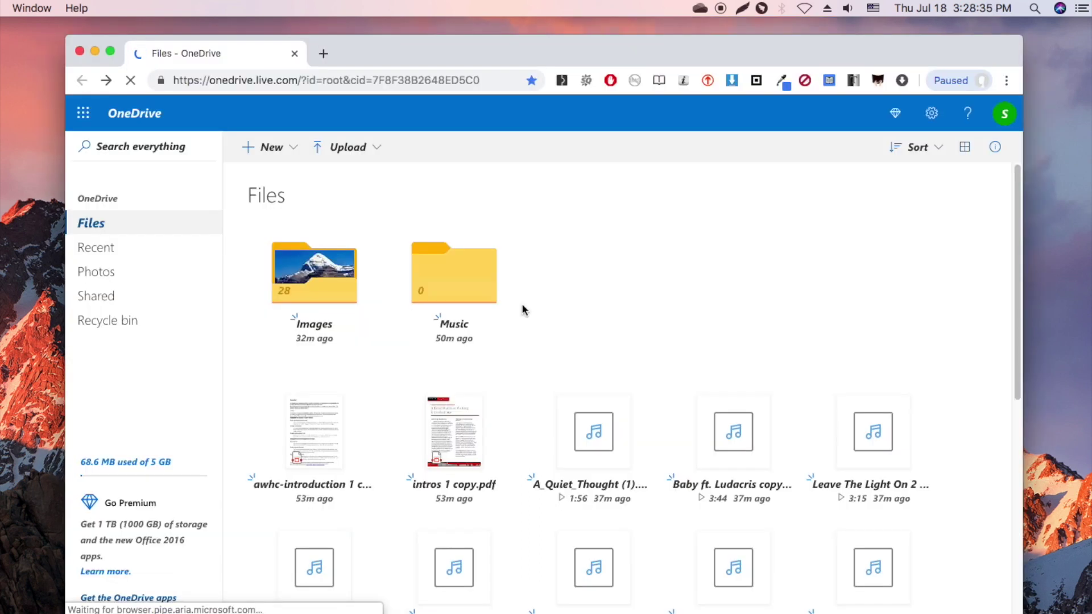
scroll(449, 469, "down", 10)
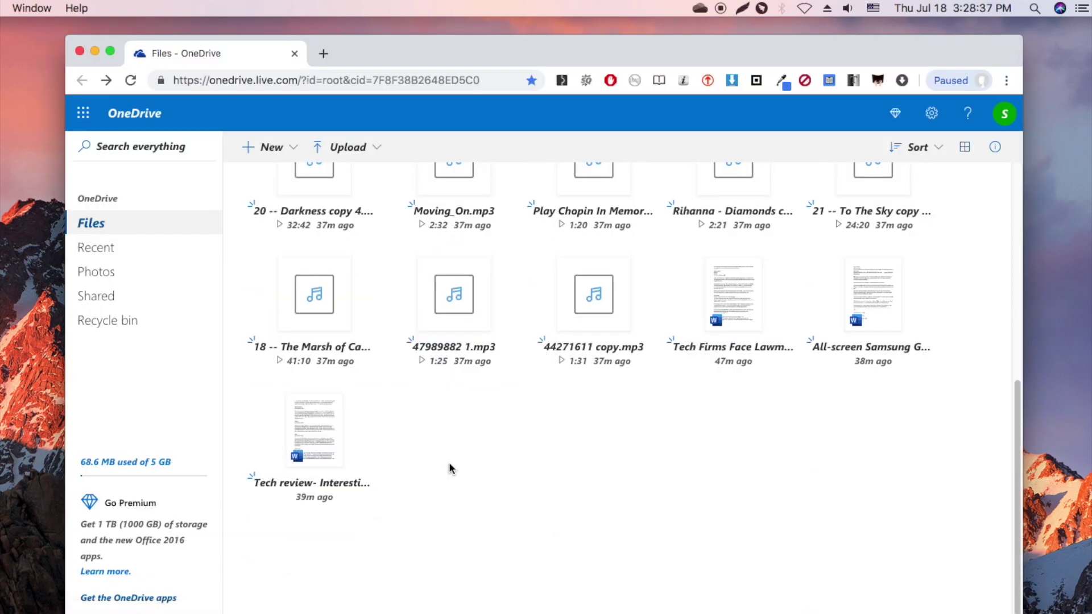
scroll(449, 469, "up", 10)
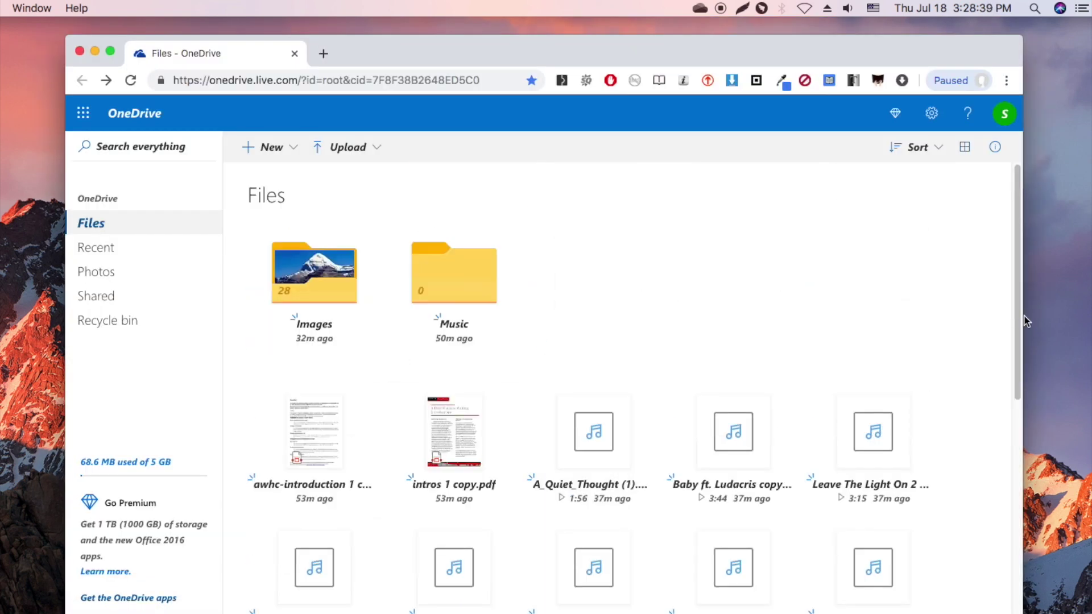
left_click(321, 280)
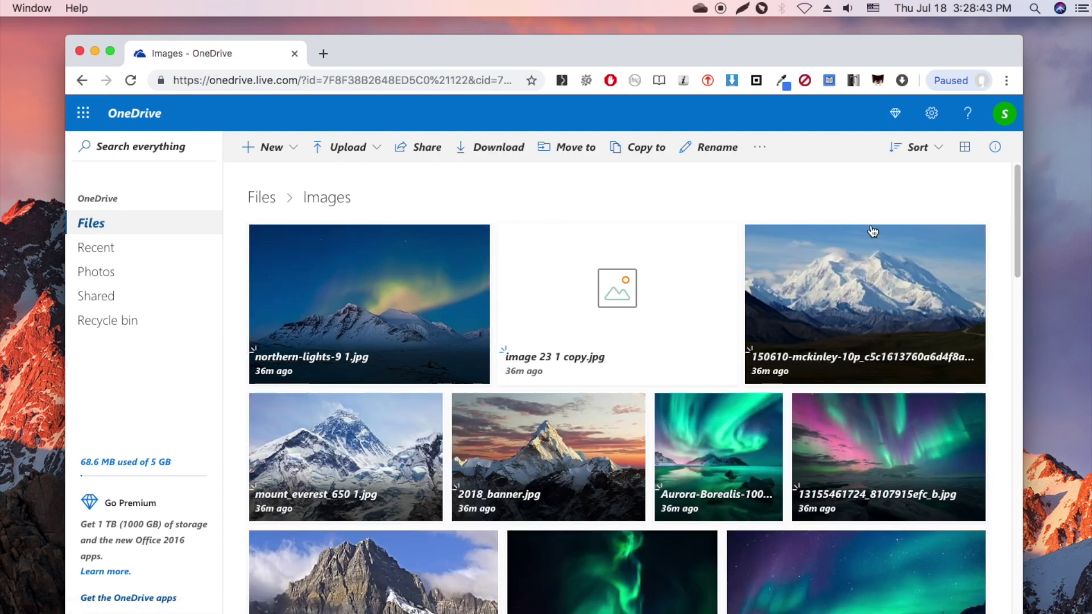
scroll(733, 332, "down", 5)
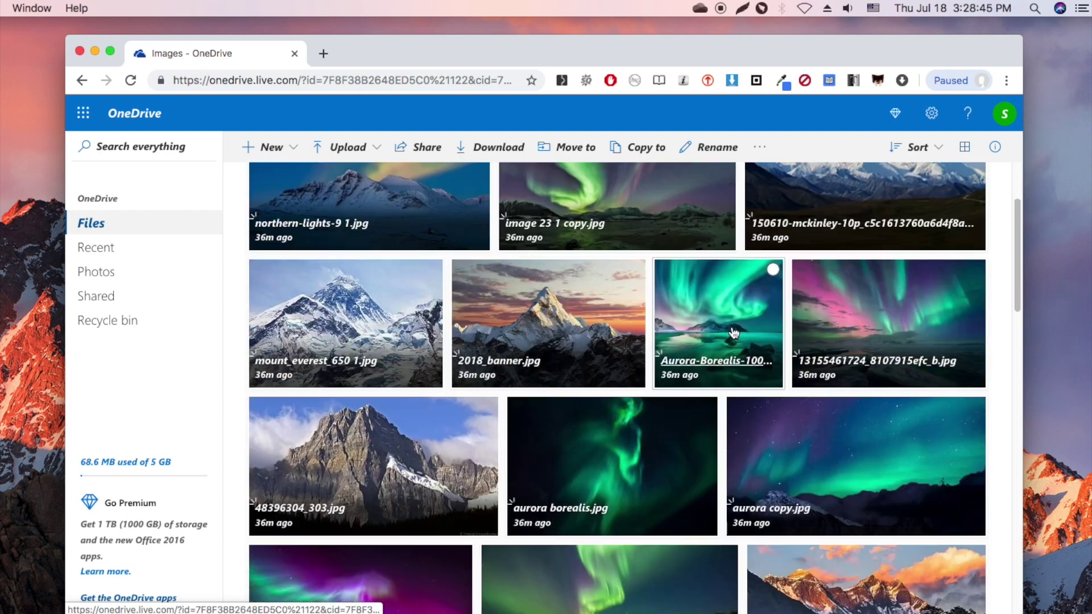
scroll(734, 333, "down", 3)
scroll(734, 332, "down", 4)
scroll(734, 333, "down", 5)
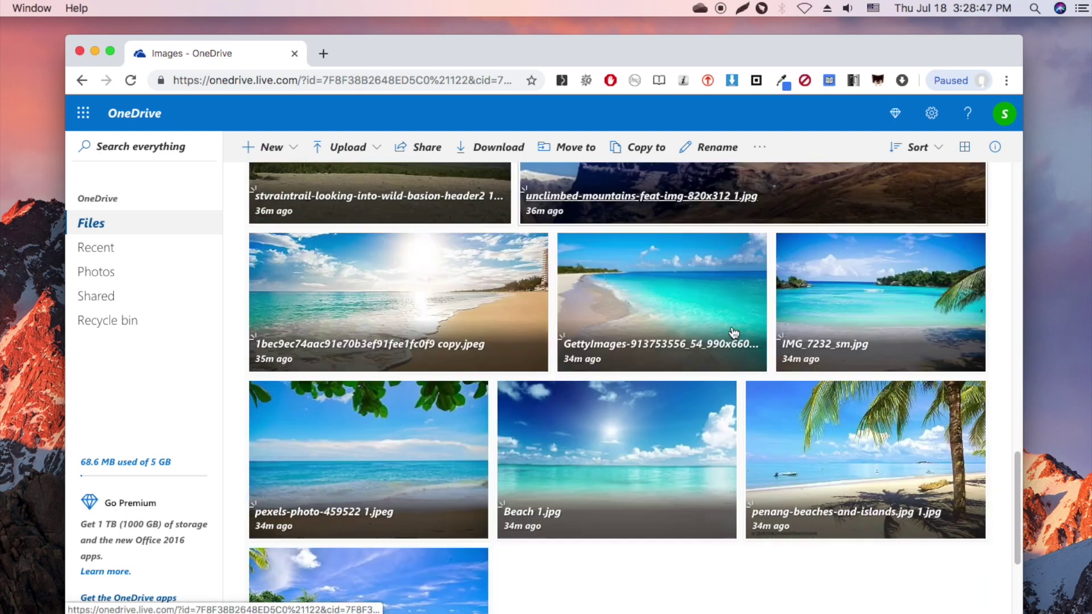
scroll(734, 333, "down", 4)
scroll(734, 332, "down", 1)
scroll(668, 364, "up", 5)
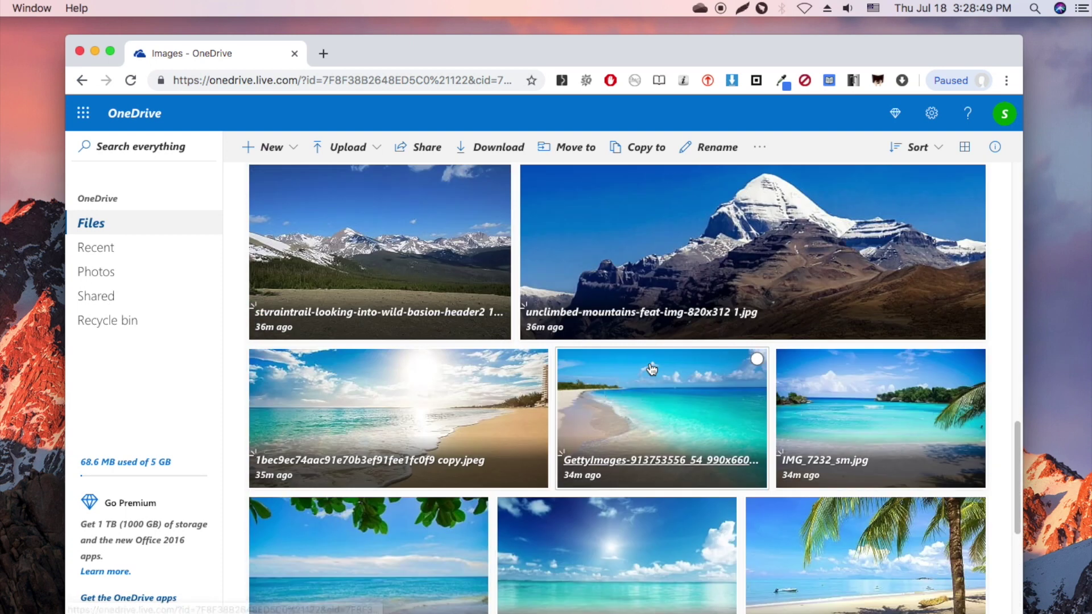
scroll(651, 368, "up", 5)
scroll(652, 369, "up", 3)
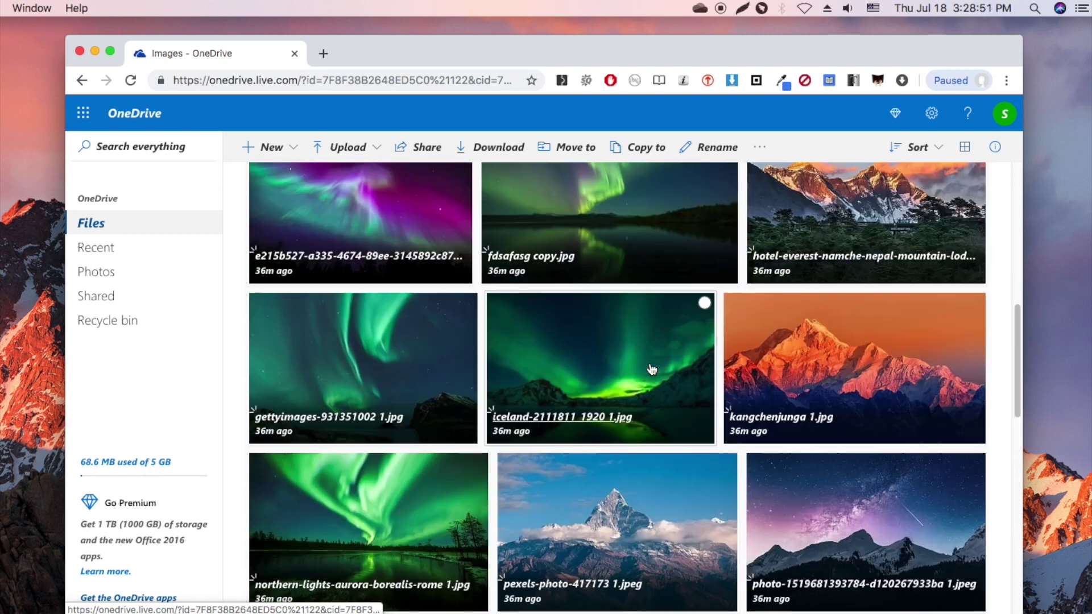
scroll(651, 369, "up", 3)
scroll(651, 369, "up", 1)
scroll(652, 369, "up", 5)
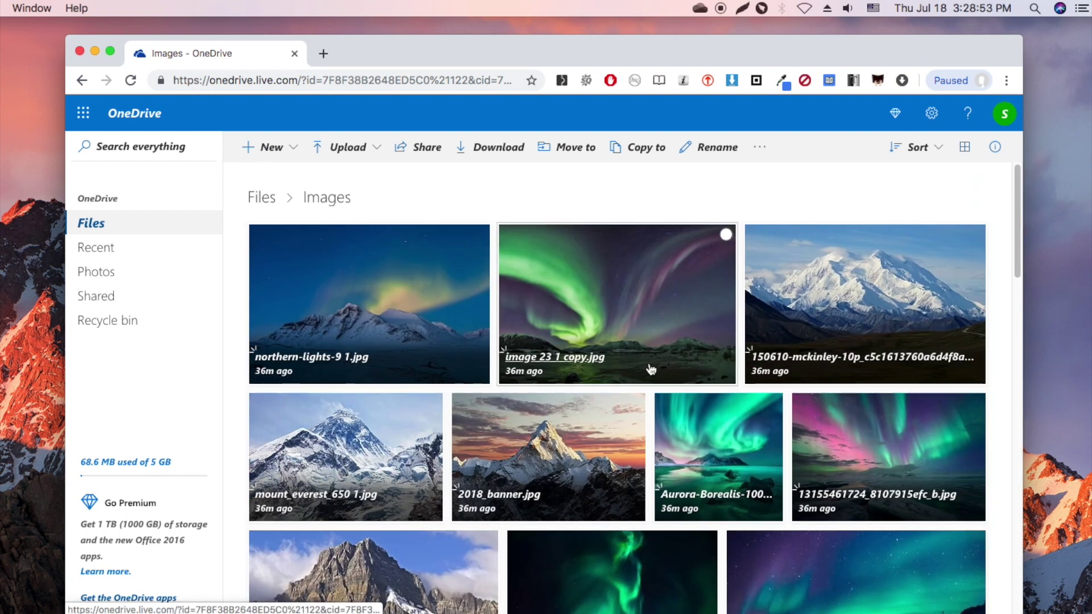
left_click(263, 198)
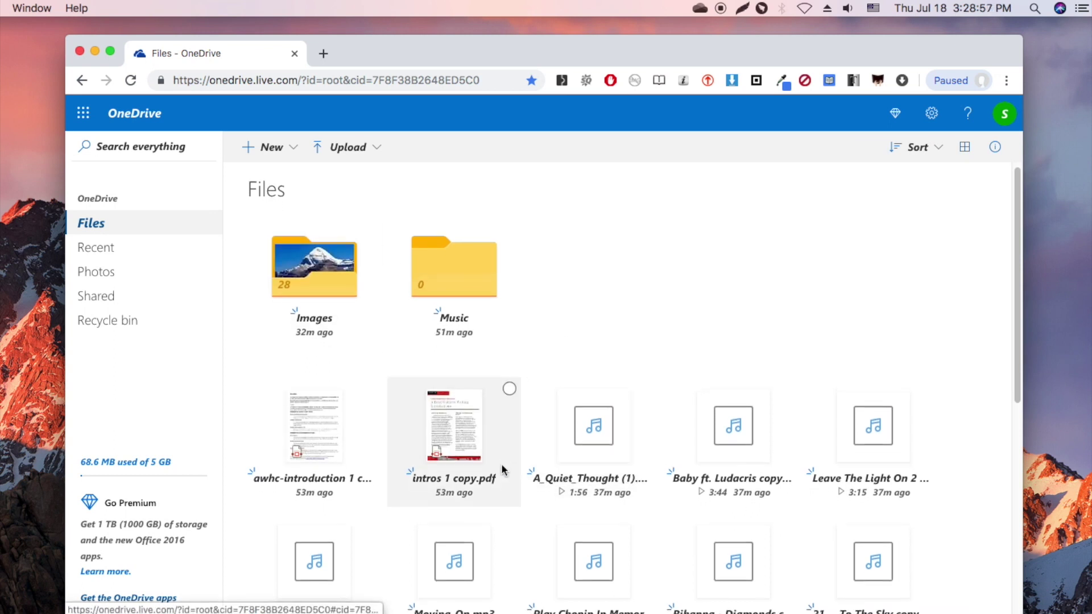
scroll(499, 470, "down", 1)
scroll(602, 425, "down", 3)
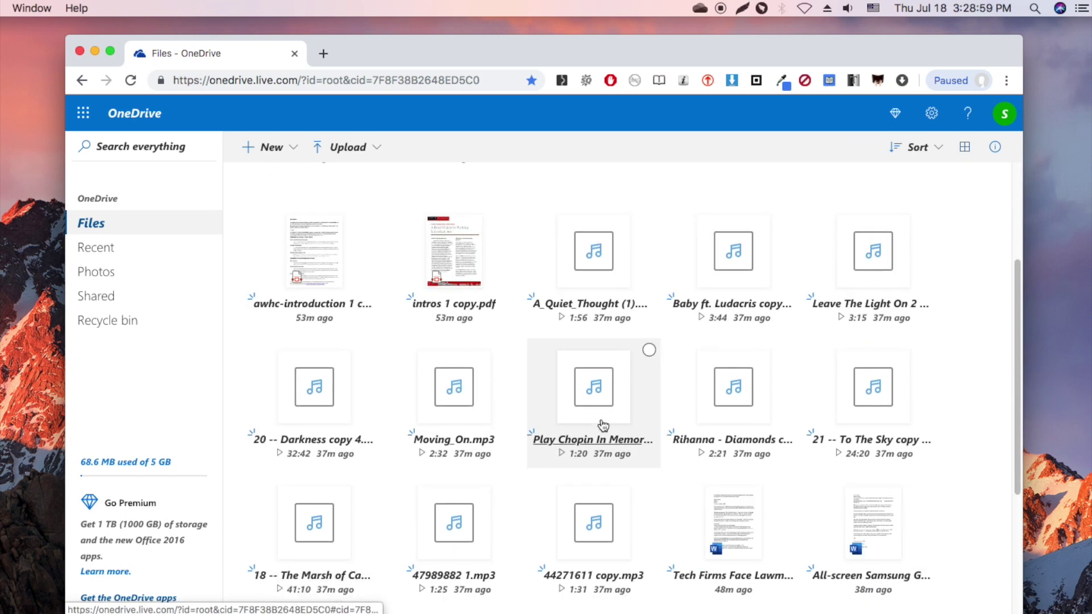
scroll(603, 425, "down", 2)
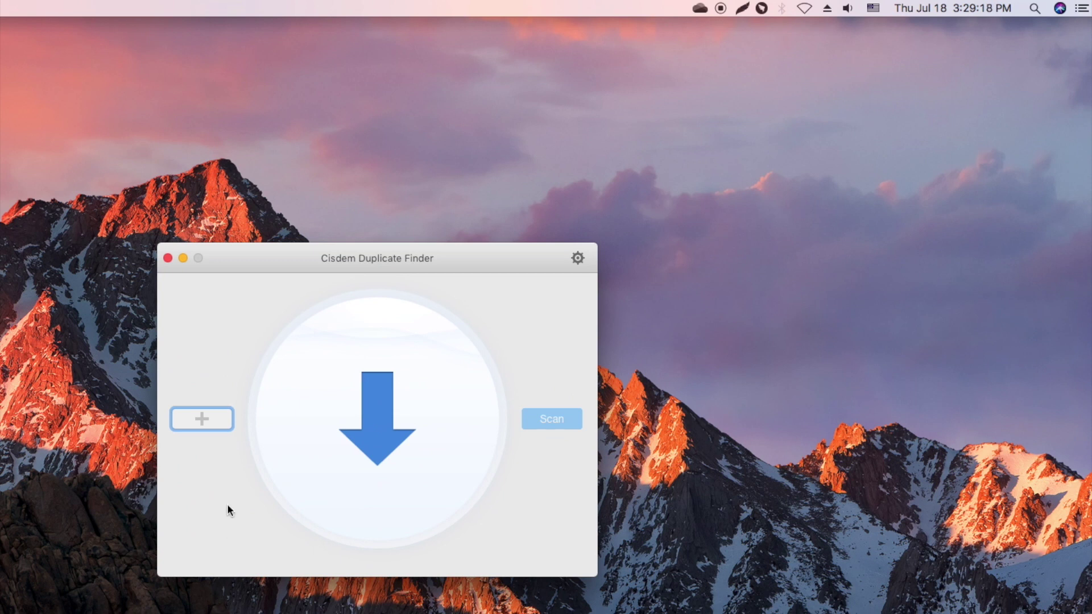
- Add the Downloads folder as a scan location
left_click(223, 423)
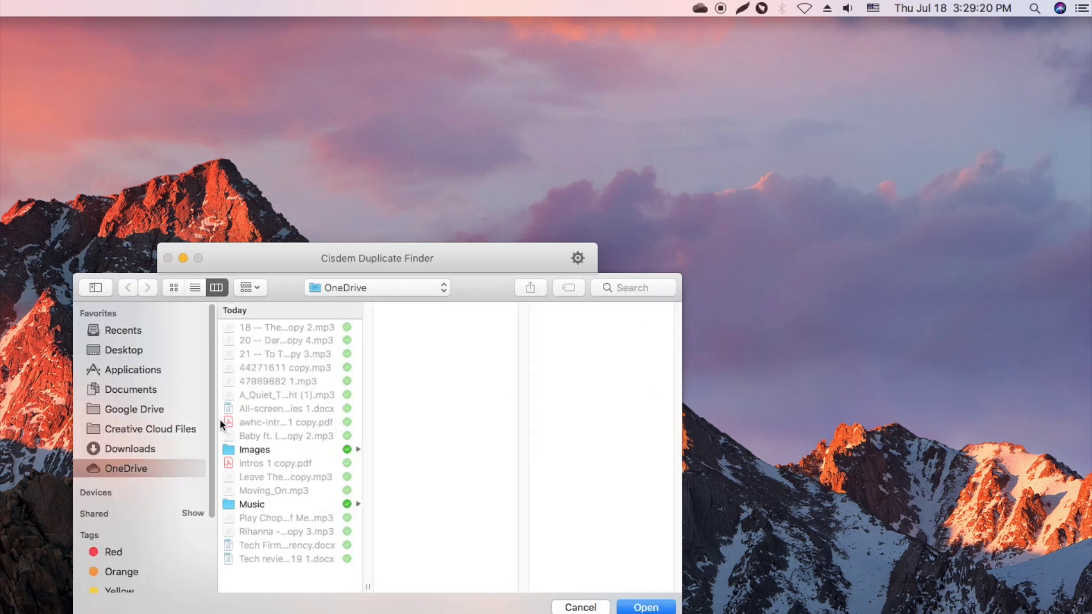
left_click(138, 448)
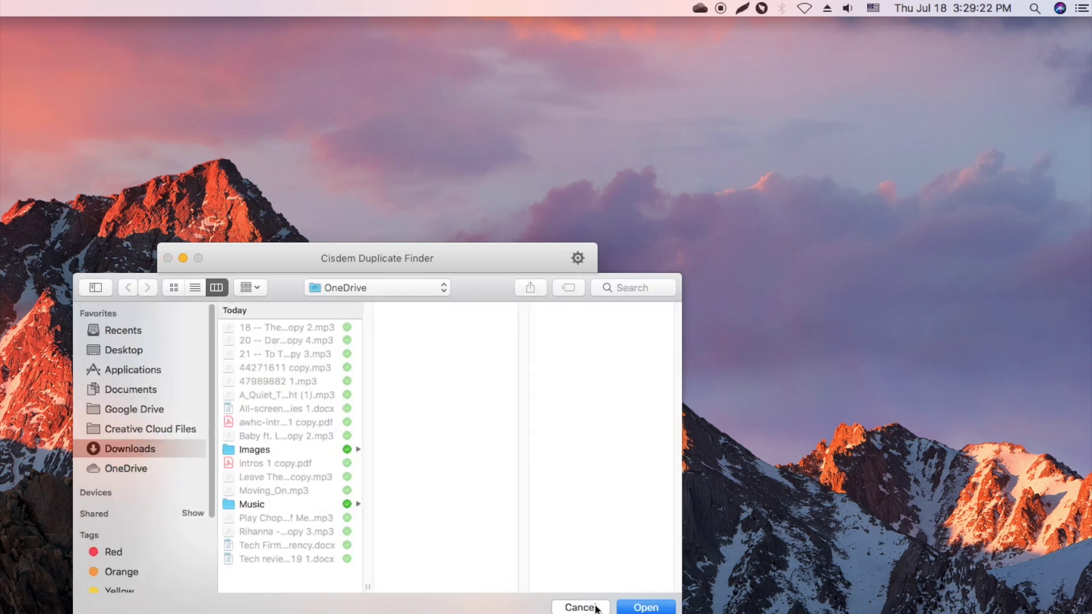
left_click(643, 607)
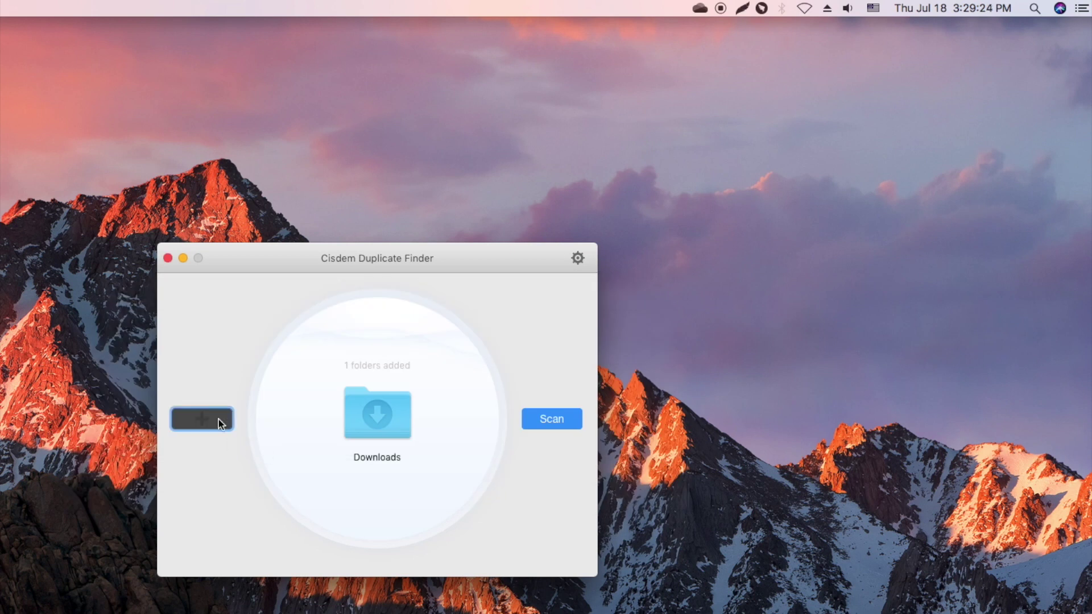
- Add the Documents folder as a scan location and open the scanner's preferences
left_click(218, 420)
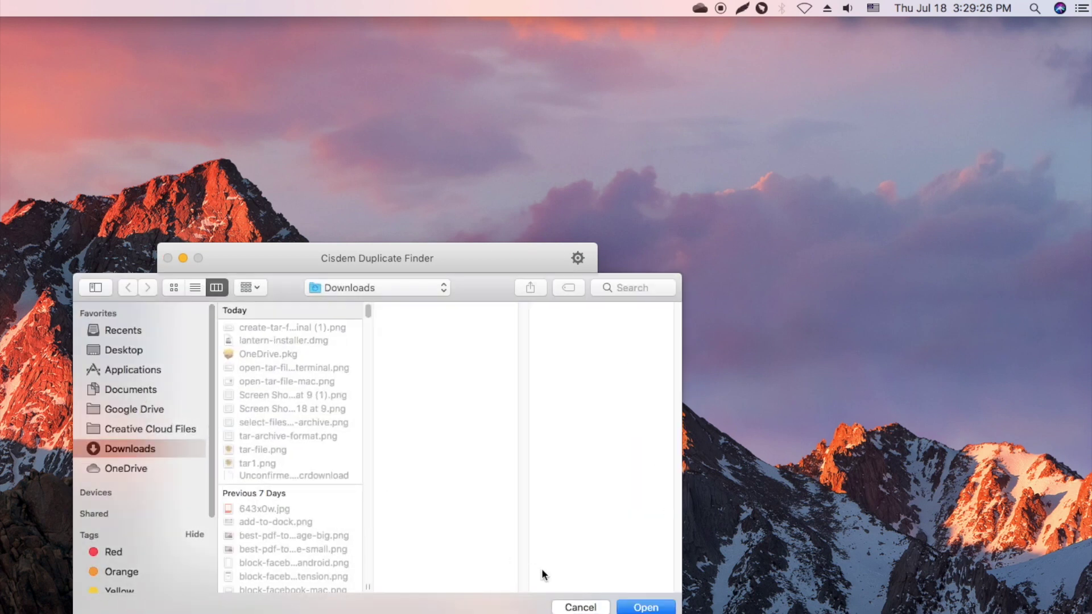
key("super+shift+o")
left_click(645, 607)
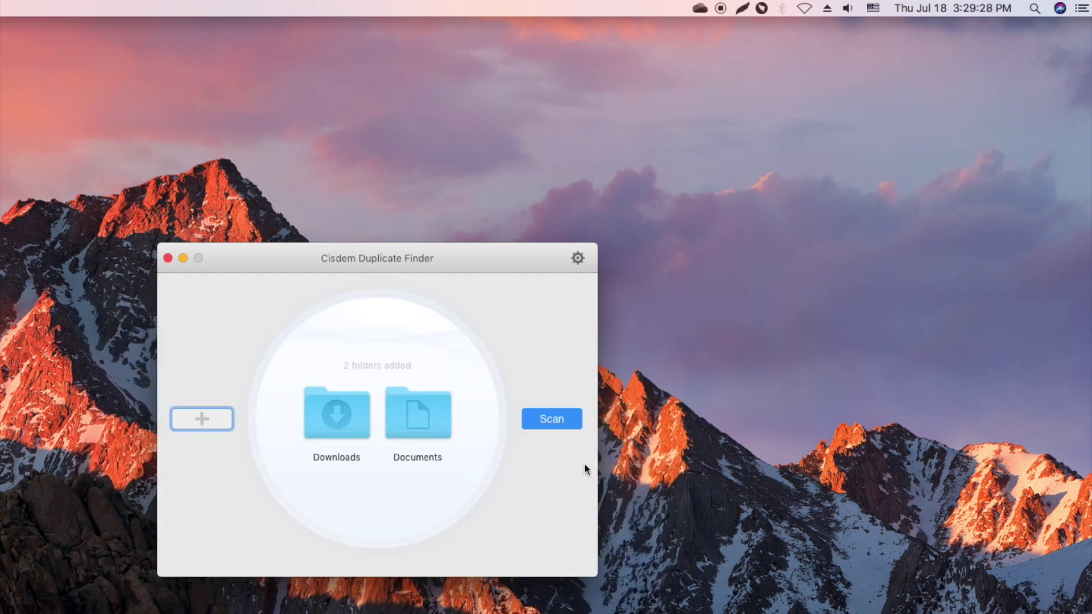
mouse_move(578, 266)
left_mouse_down()
mouse_move(639, 222)
mouse_move(706, 217)
left_mouse_up()
left_click(706, 214)
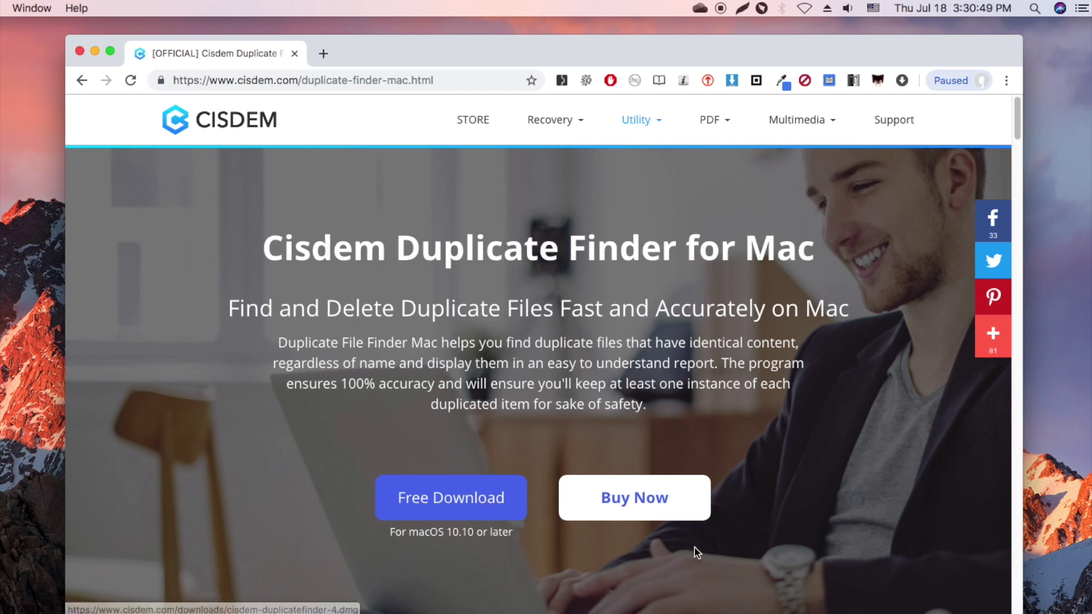
- Scroll the Duplicate Finder for Mac page down to its section on finding true duplicates by content
scroll(694, 551, "down", 5)
scroll(882, 522, "down", 5)
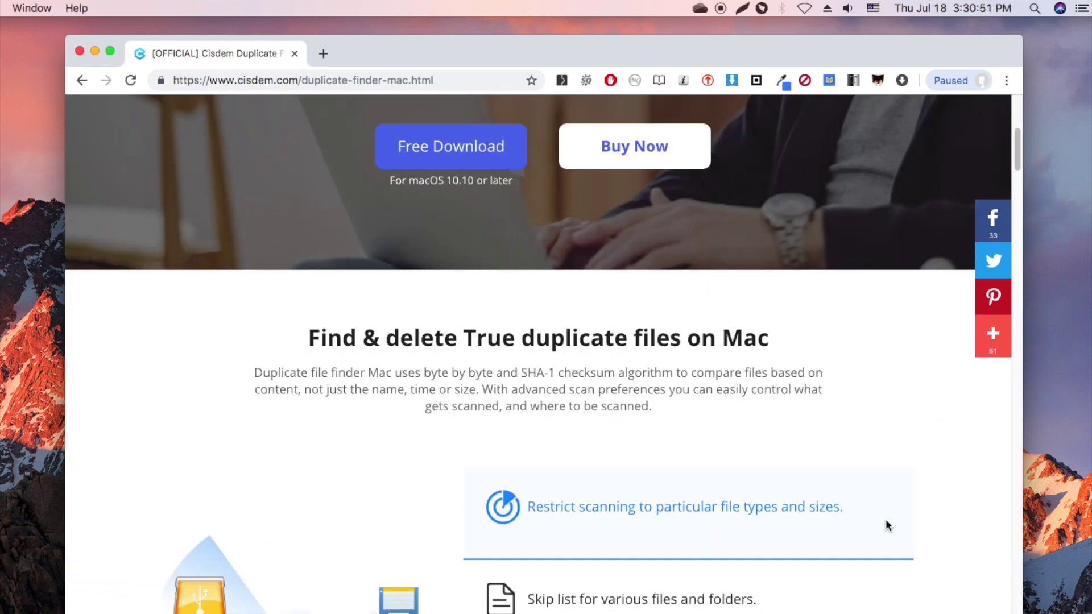